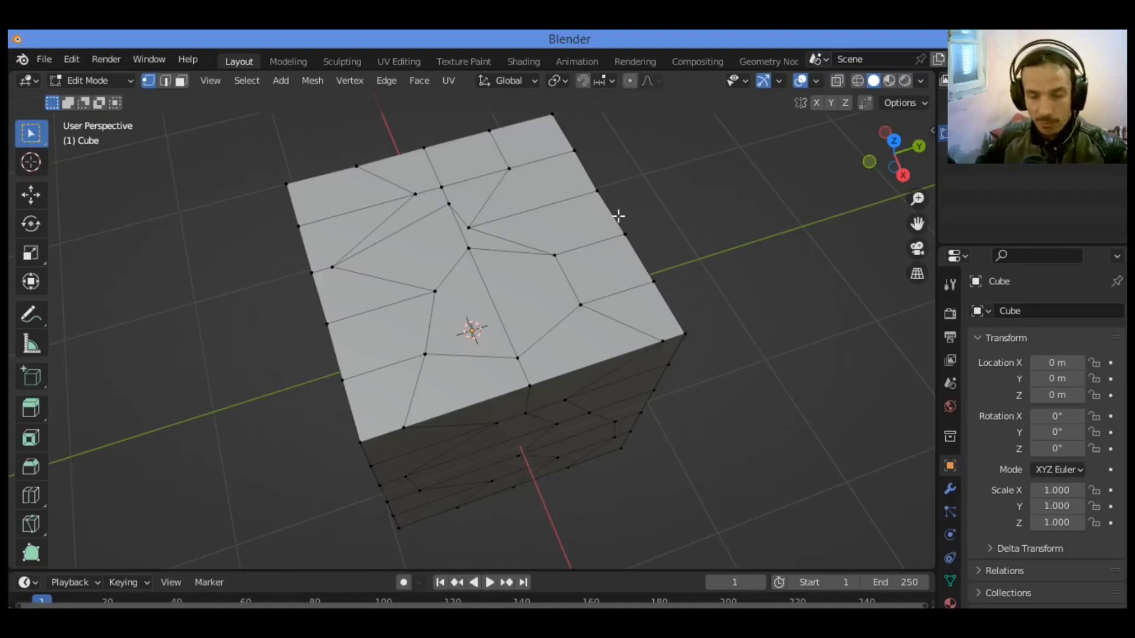
Orbit to a top view and circle-select the tangled vertices in the top face's center
{"action": "mouse_move", "coordinate": [913, 153]}
{"action": "left_mouse_down"}
{"action": "mouse_move", "coordinate": [901, 139]}
{"action": "mouse_move", "coordinate": [790, 241]}
{"action": "left_mouse_up"}
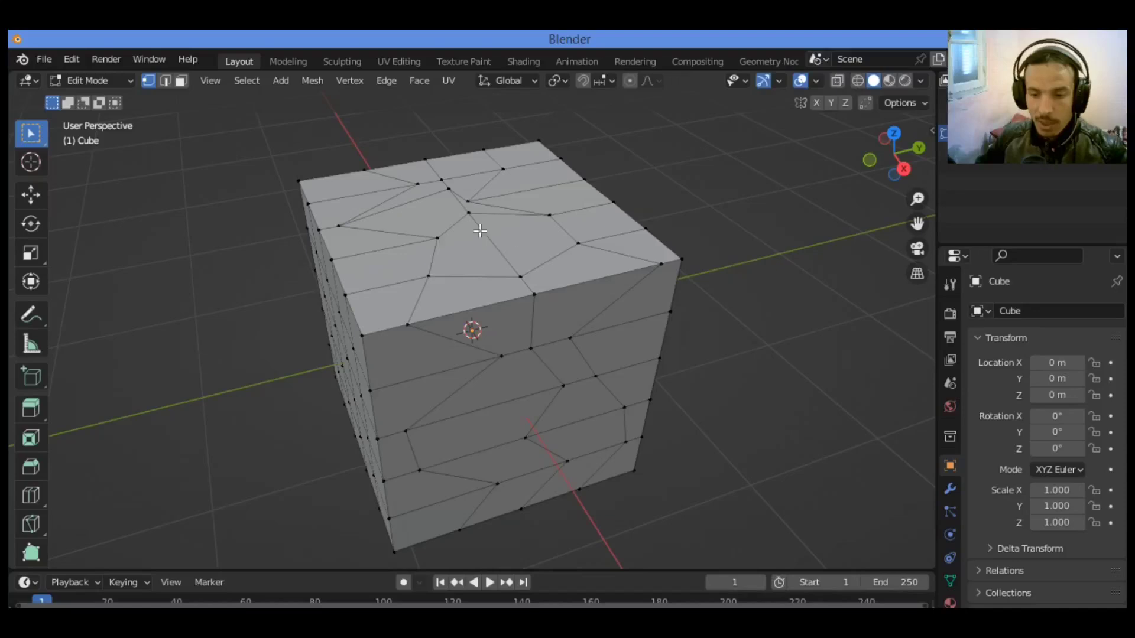
{"action": "left_click_drag", "start_coordinate": [913, 152], "coordinate": [910, 177]}
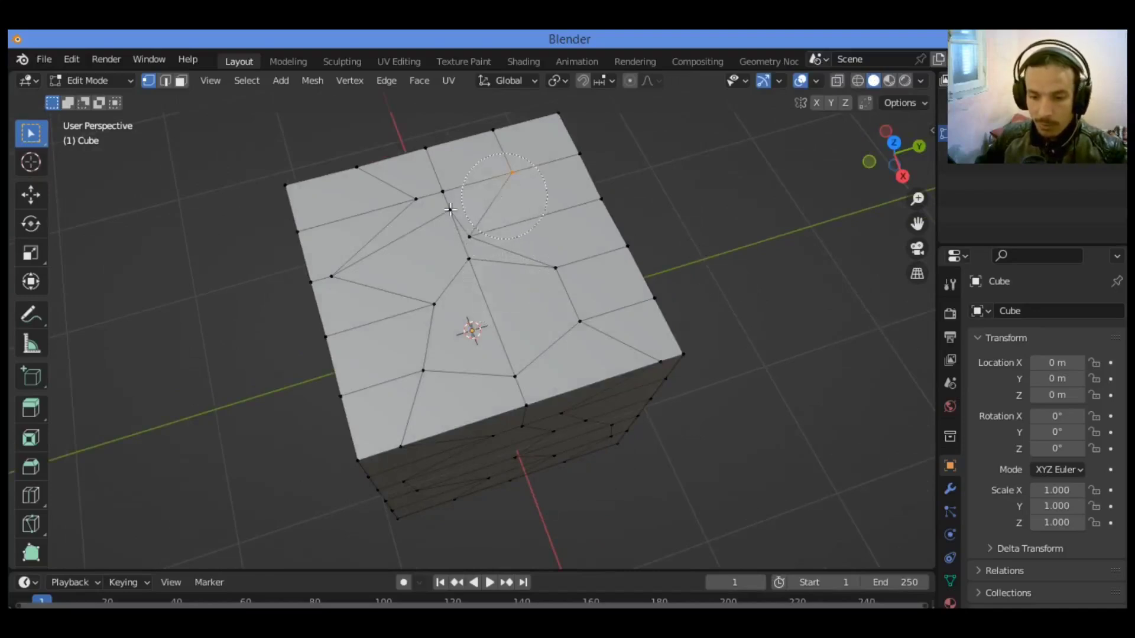
{"action": "mouse_move", "coordinate": [495, 213]}
{"action": "left_mouse_down"}
{"action": "mouse_move", "coordinate": [376, 291]}
{"action": "mouse_move", "coordinate": [564, 290]}
{"action": "mouse_move", "coordinate": [409, 323]}
{"action": "left_mouse_up"}
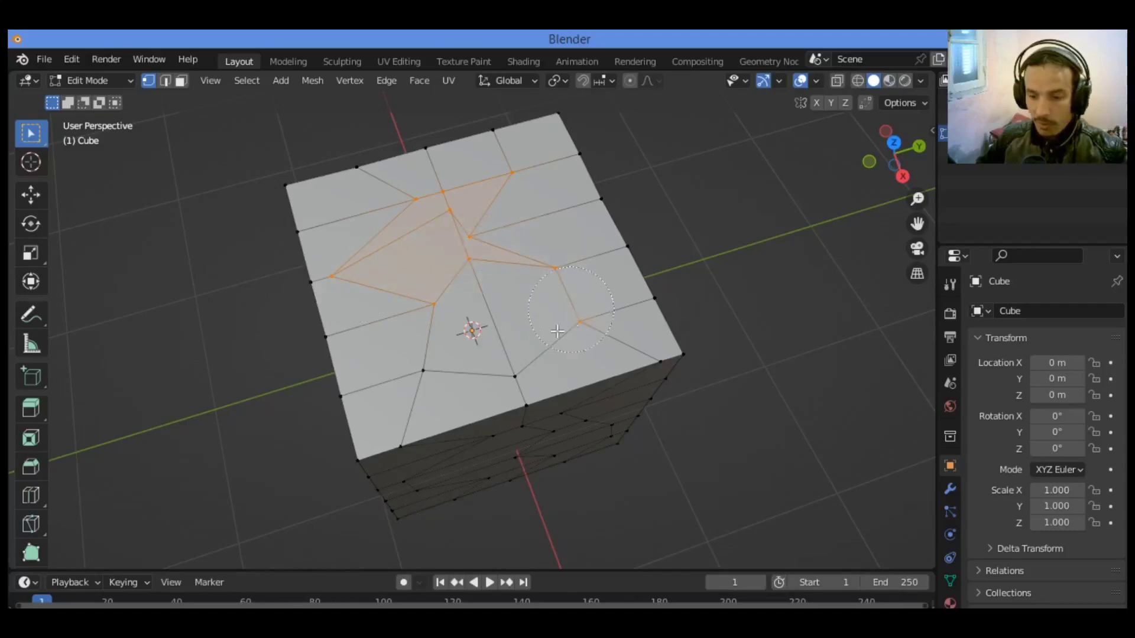
{"action": "right_click", "coordinate": [450, 237]}
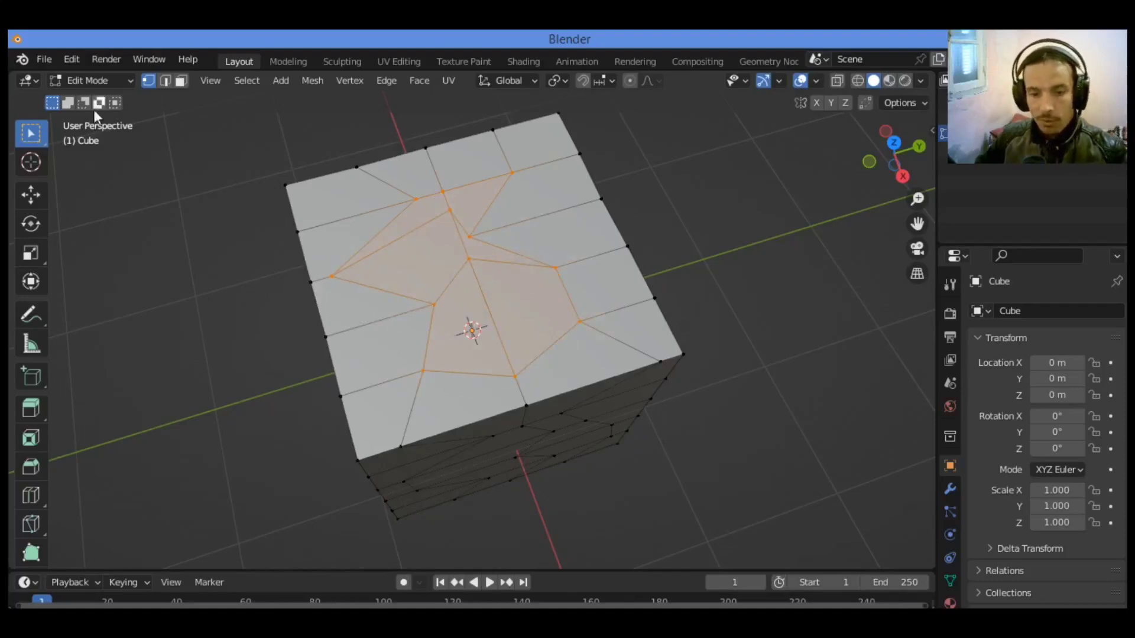
{"action": "left_click", "coordinate": [71, 59]}
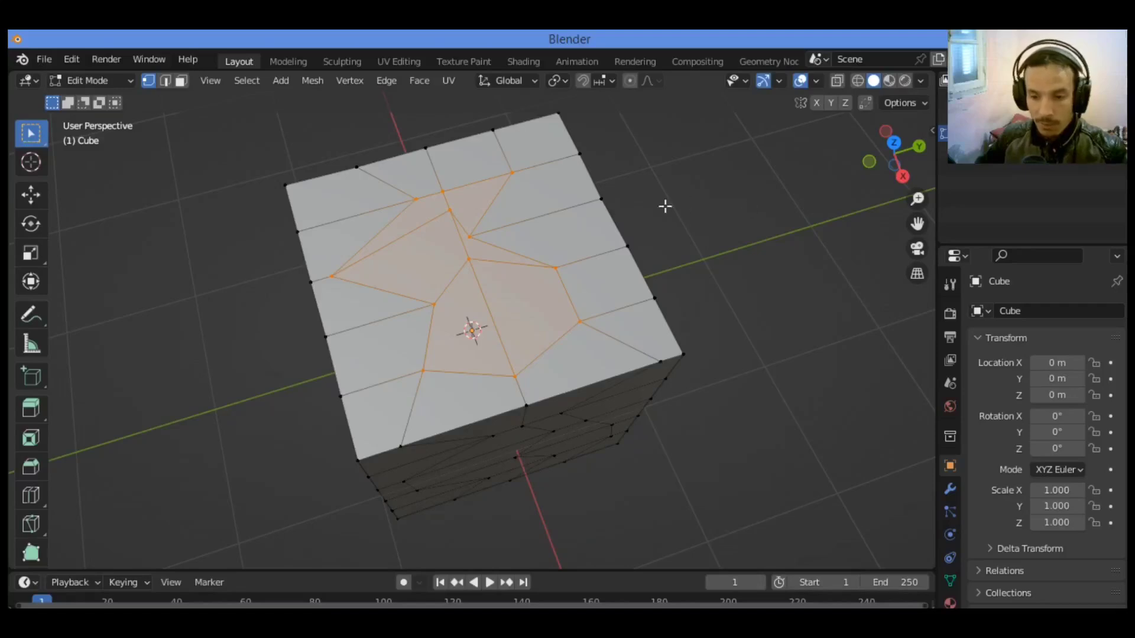
{"action": "left_click_drag", "start_coordinate": [907, 165], "coordinate": [542, 245]}
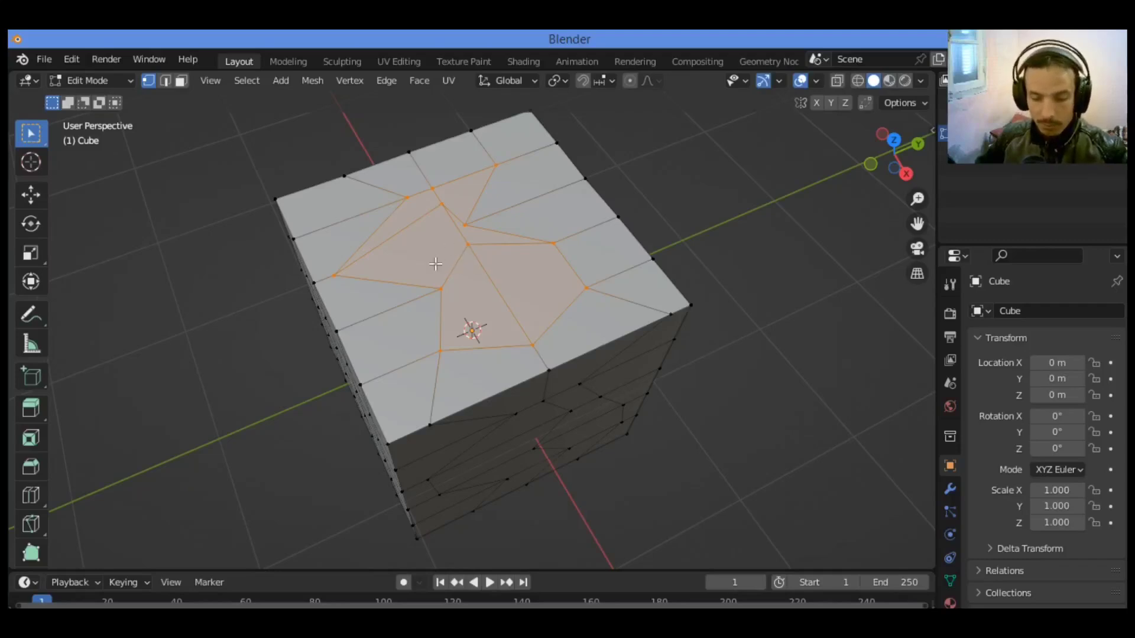
Apply Set Flow to the selected top-face loops with an edge-flow tension of -50
{"action": "right_click", "coordinate": [414, 246]}
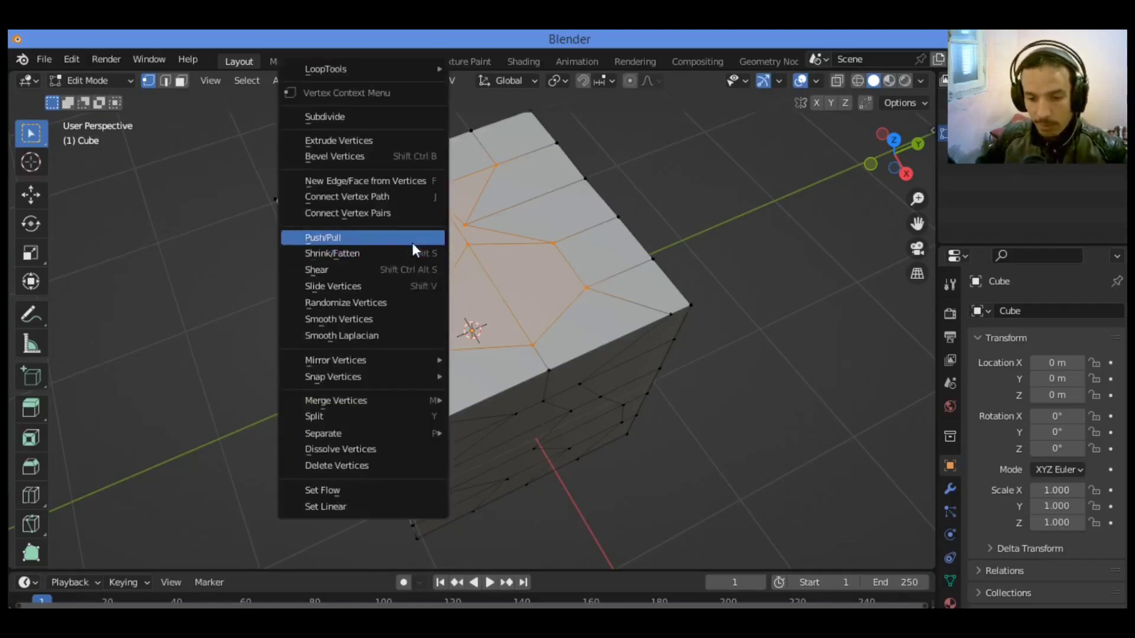
{"action": "left_click", "coordinate": [361, 490]}
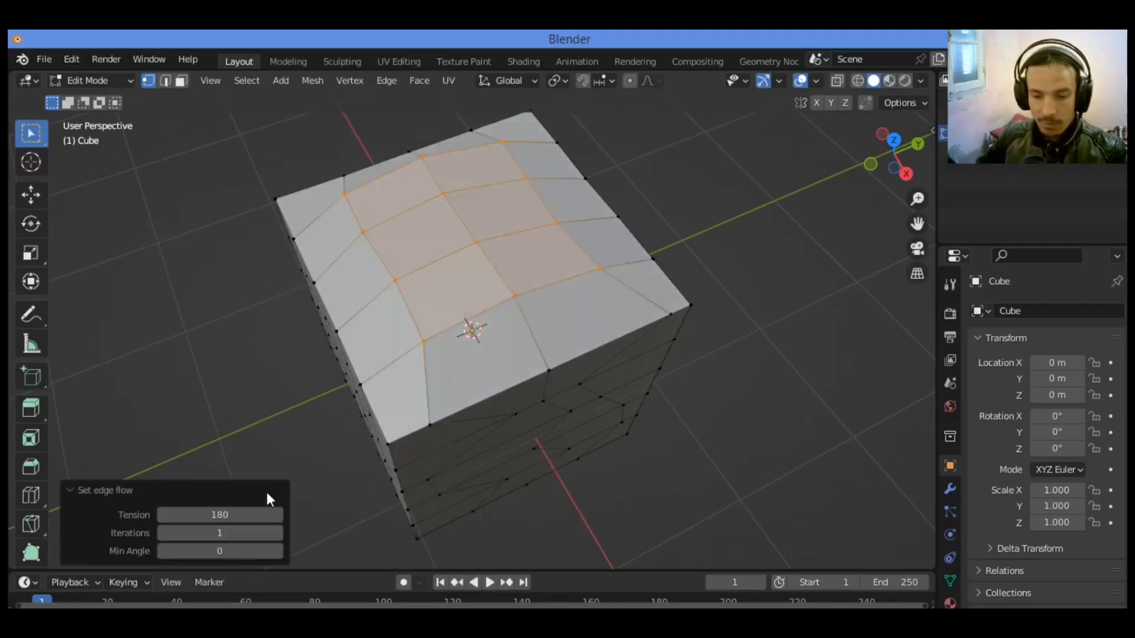
{"action": "left_click_drag", "start_coordinate": [889, 155], "coordinate": [913, 147]}
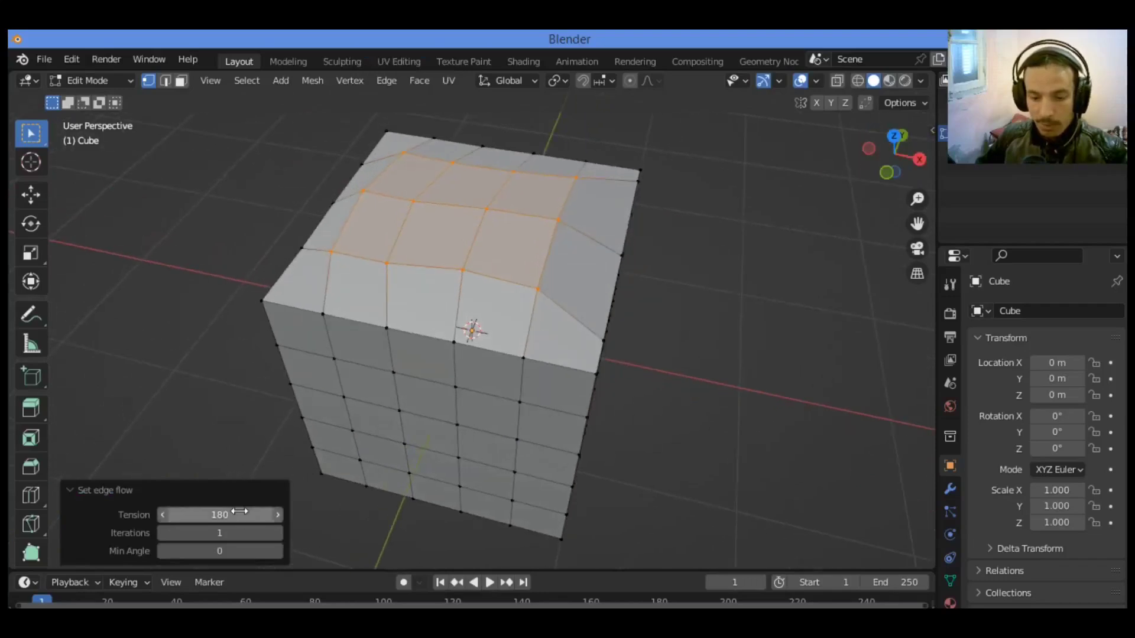
{"action": "left_click_drag", "start_coordinate": [192, 521], "coordinate": [90, 526]}
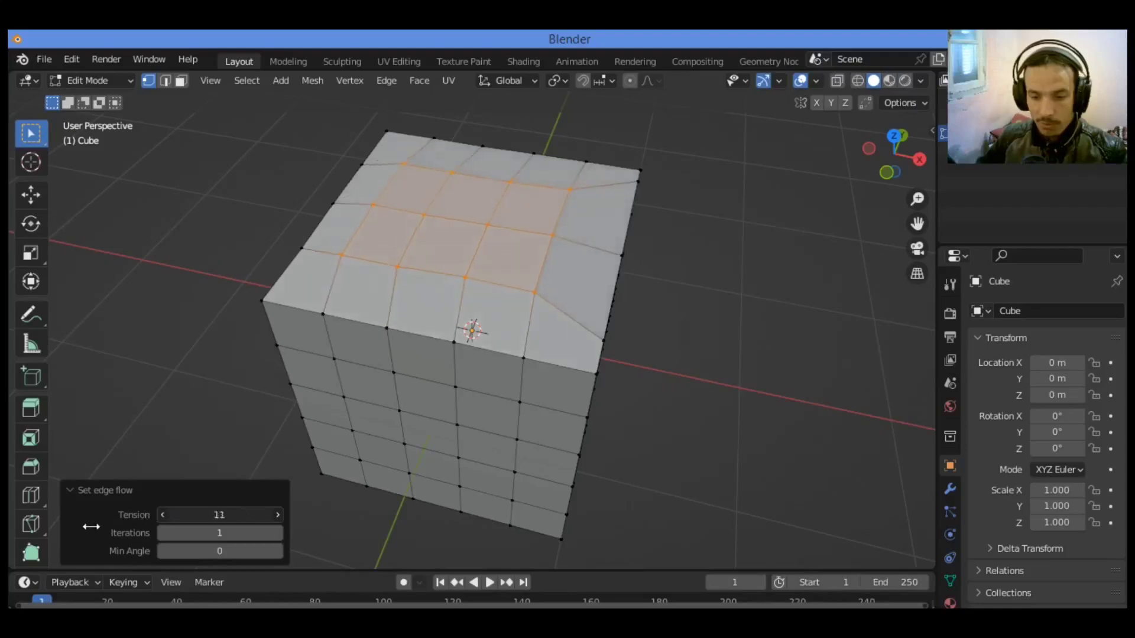
{"action": "left_click", "coordinate": [259, 514]}
{"action": "key", "text": "BackSpace"}
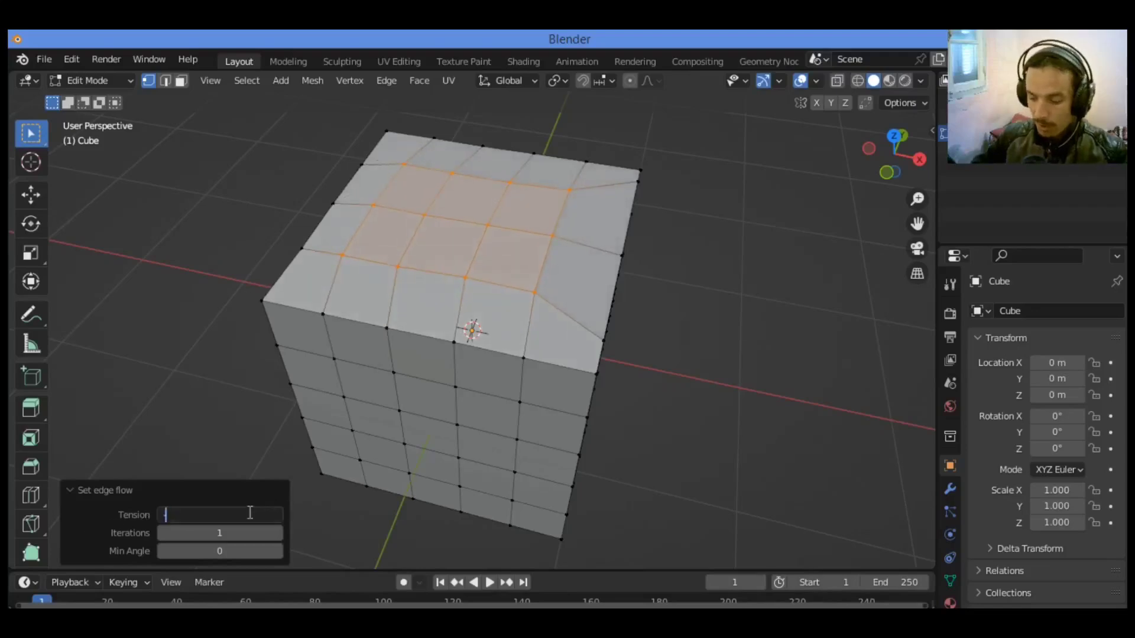
{"action": "type", "text": "-50"}
{"action": "key", "text": "Return"}
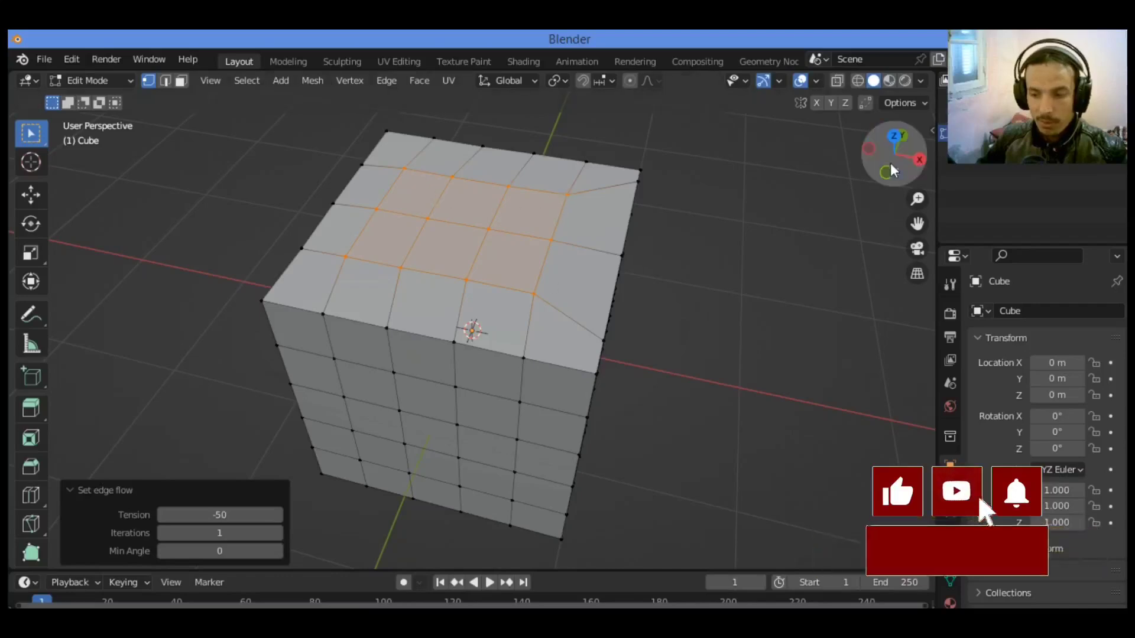
Set the edge-flow iterations to 10 and the minimum angle to 180, orbiting to check the grid
{"action": "left_click_drag", "start_coordinate": [892, 154], "coordinate": [904, 165]}
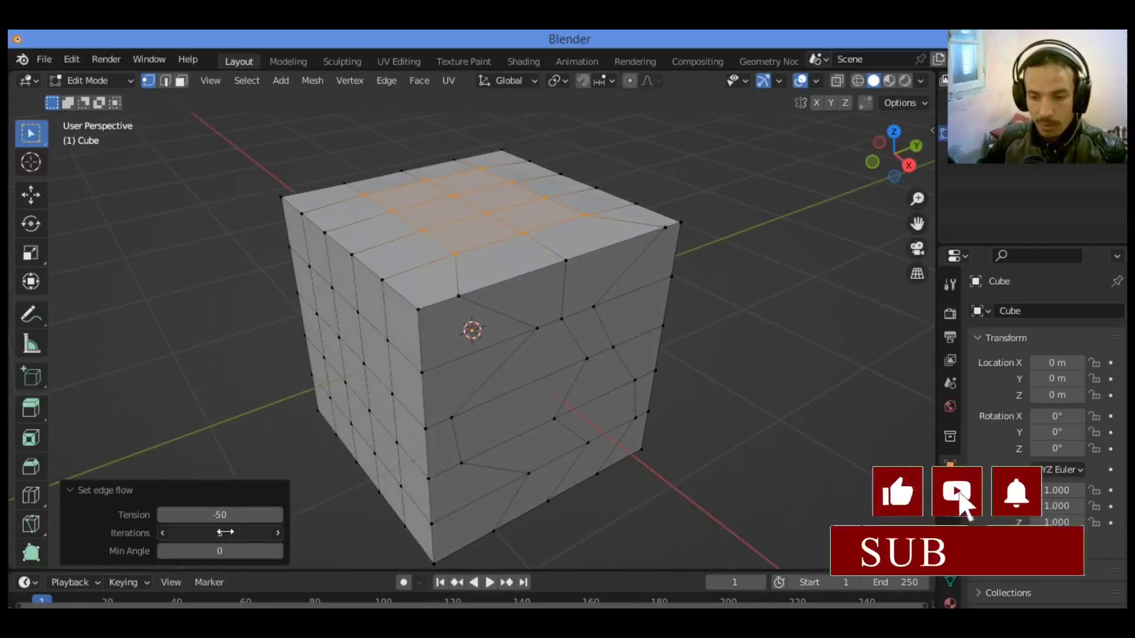
{"action": "left_click_drag", "start_coordinate": [185, 532], "coordinate": [260, 533]}
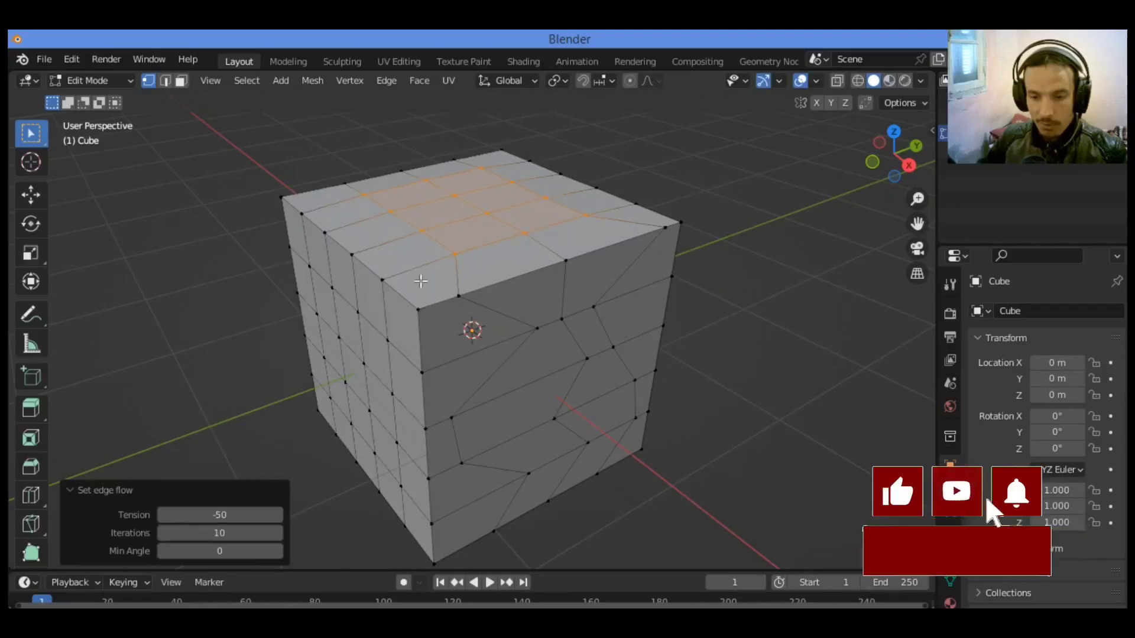
{"action": "left_click_drag", "start_coordinate": [917, 223], "coordinate": [902, 206]}
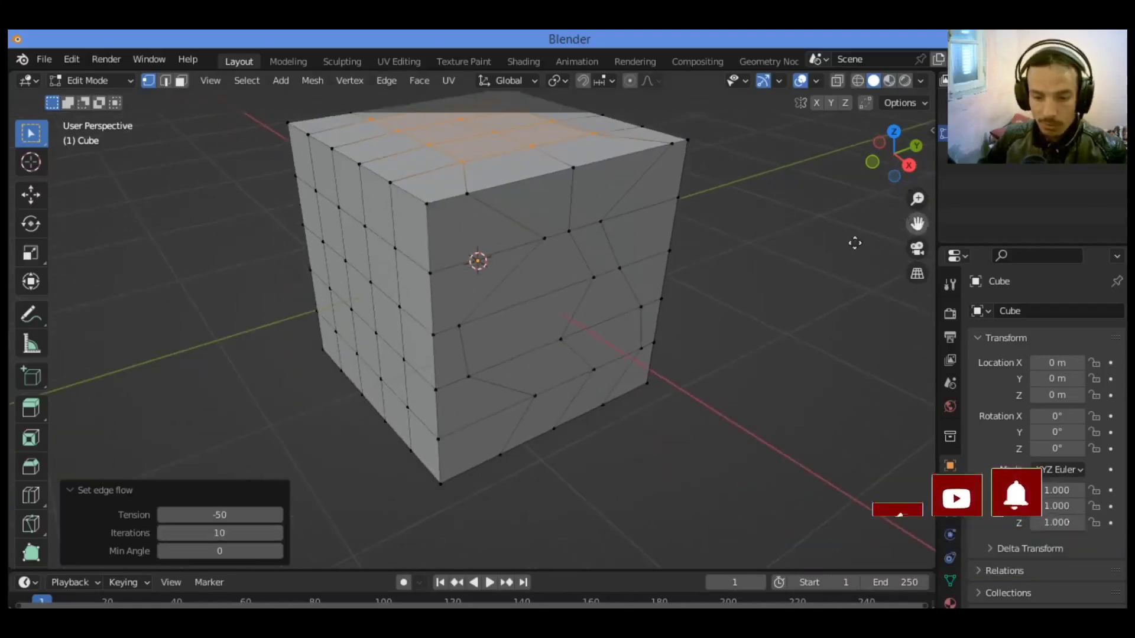
{"action": "middle_click_drag", "start_coordinate": [709, 325], "coordinate": [547, 413]}
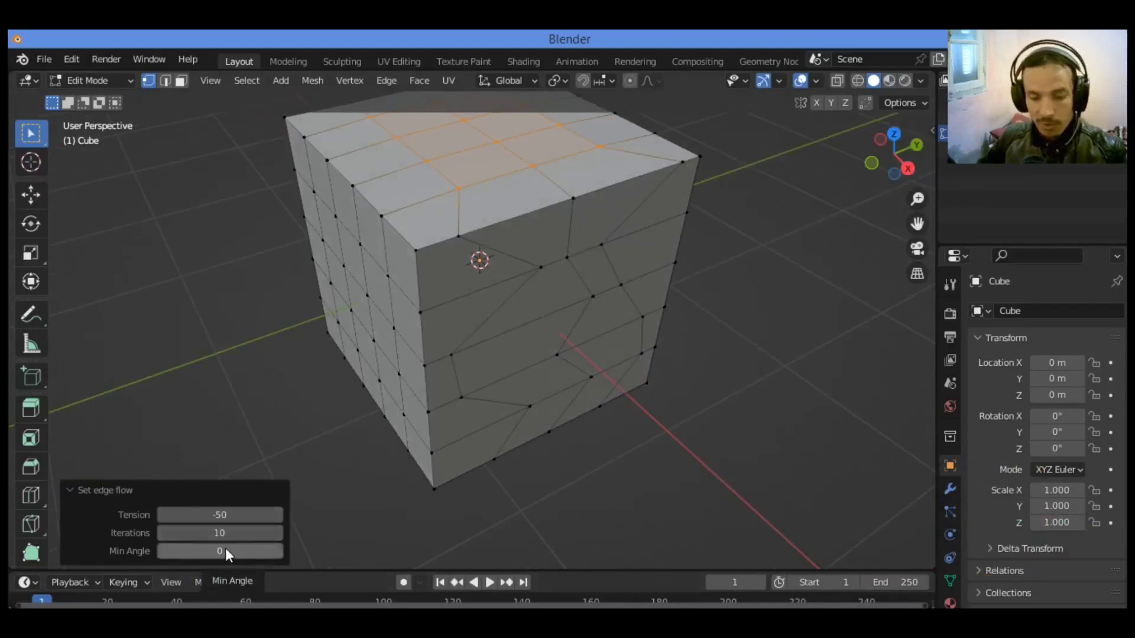
{"action": "left_click_drag", "start_coordinate": [225, 548], "coordinate": [244, 546]}
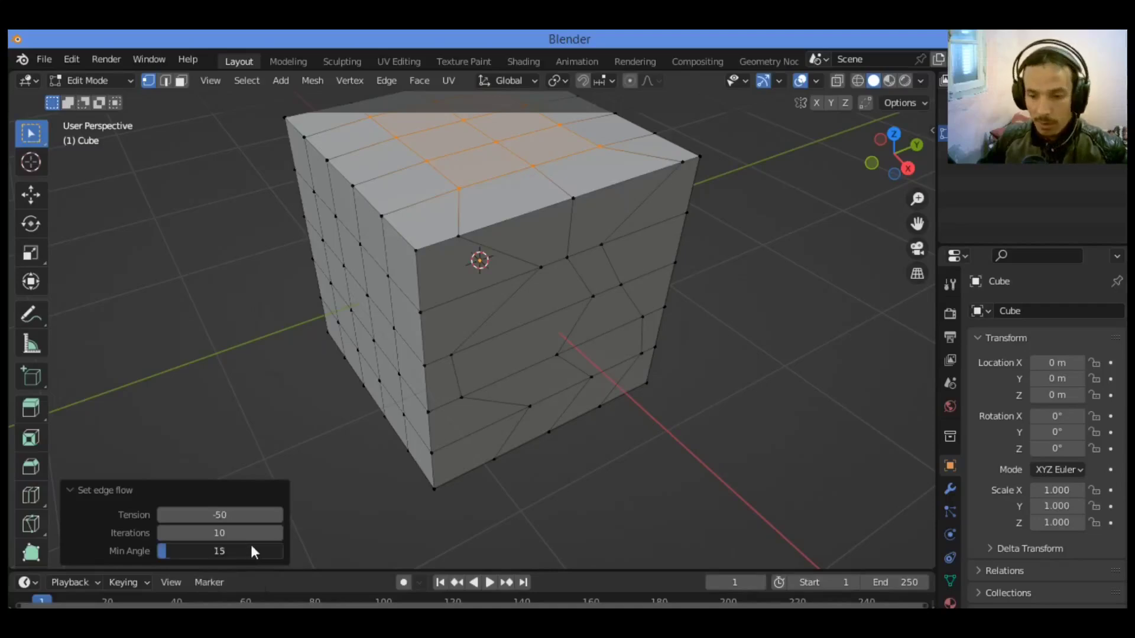
{"action": "left_click_drag", "start_coordinate": [311, 555], "coordinate": [408, 555]}
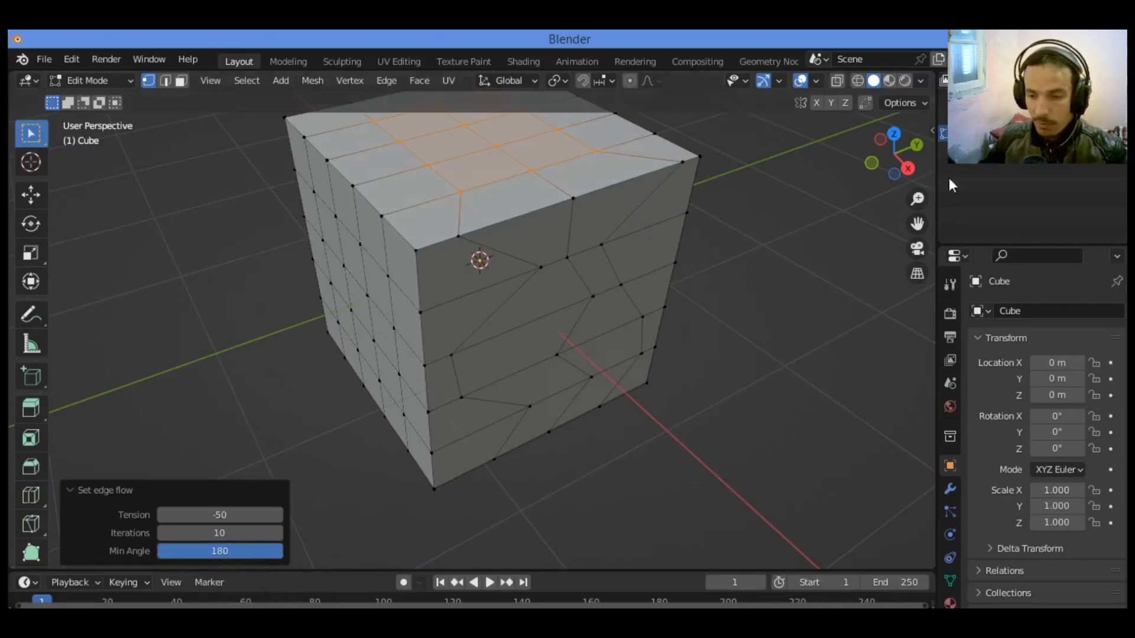
{"action": "mouse_move", "coordinate": [917, 155]}
{"action": "left_mouse_down"}
{"action": "mouse_move", "coordinate": [915, 177]}
{"action": "mouse_move", "coordinate": [910, 147]}
{"action": "mouse_move", "coordinate": [887, 169]}
{"action": "mouse_move", "coordinate": [625, 231]}
{"action": "left_mouse_up"}
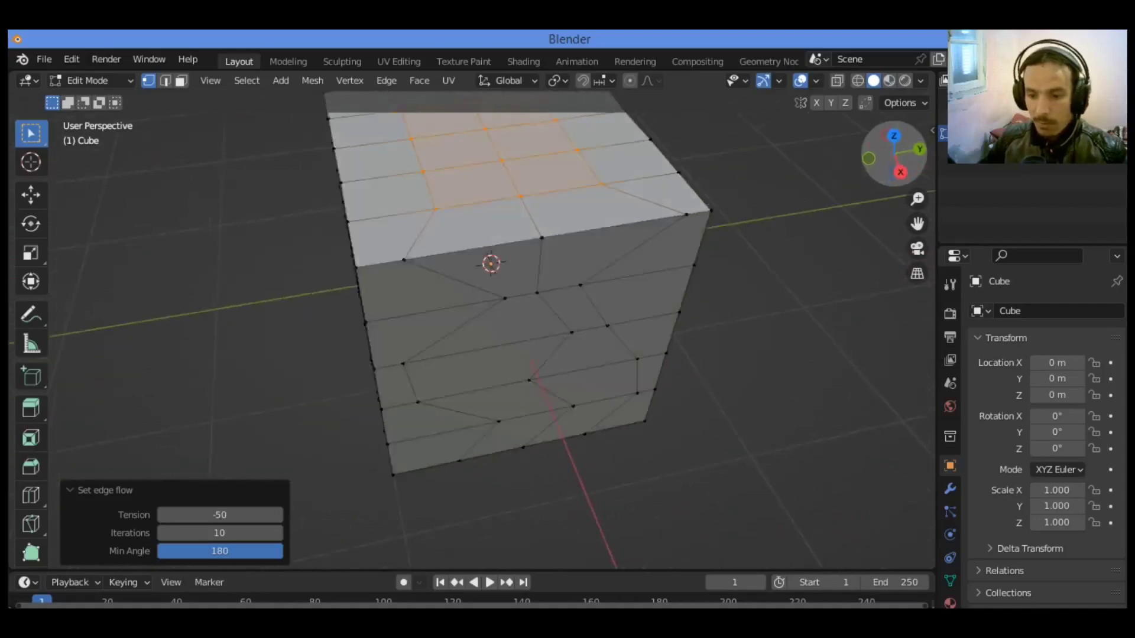
Circle-select the messy vertices on the cube's front side face
{"action": "key", "text": "c"}
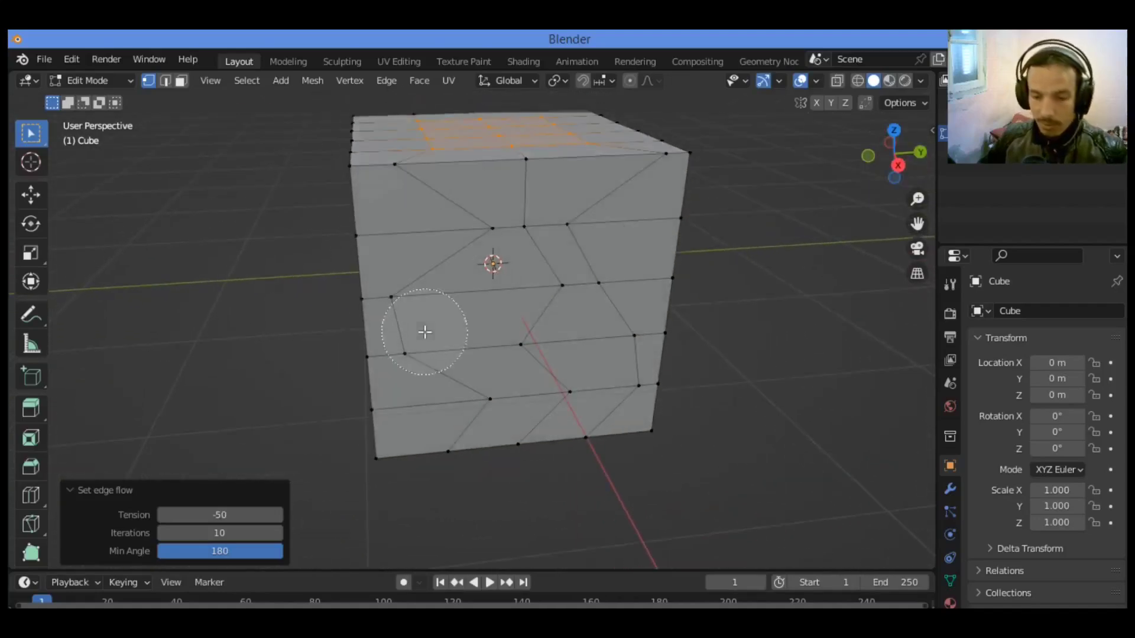
{"action": "mouse_move", "coordinate": [586, 256]}
{"action": "left_mouse_down"}
{"action": "mouse_move", "coordinate": [527, 230]}
{"action": "mouse_move", "coordinate": [423, 284]}
{"action": "mouse_move", "coordinate": [476, 378]}
{"action": "mouse_move", "coordinate": [607, 366]}
{"action": "mouse_move", "coordinate": [577, 268]}
{"action": "mouse_move", "coordinate": [530, 257]}
{"action": "left_mouse_up"}
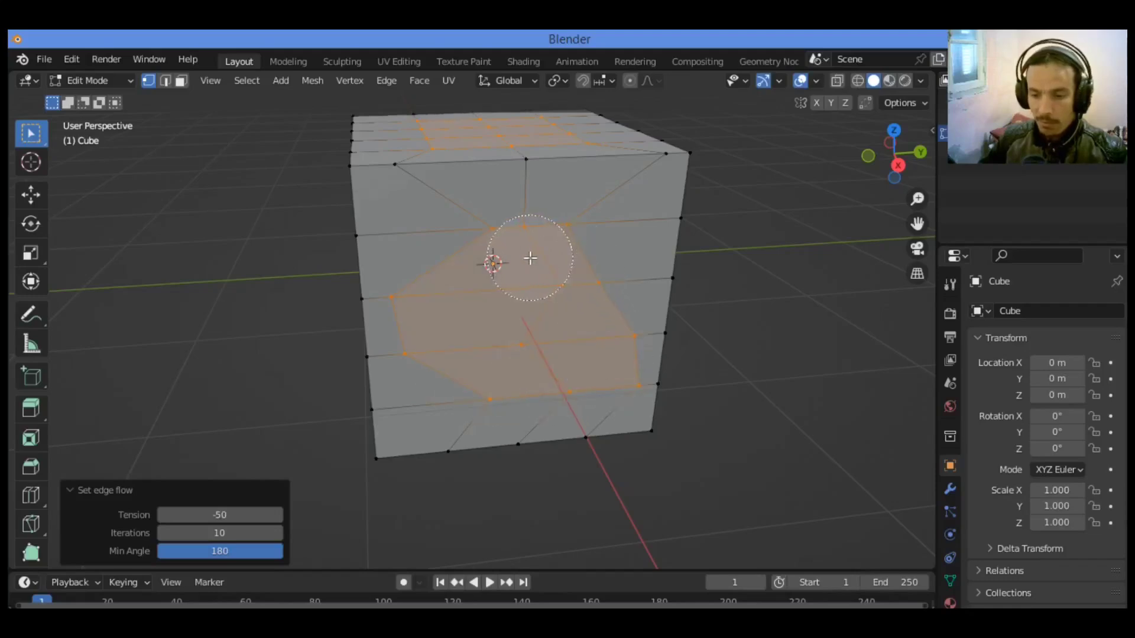
{"action": "right_click", "coordinate": [530, 257]}
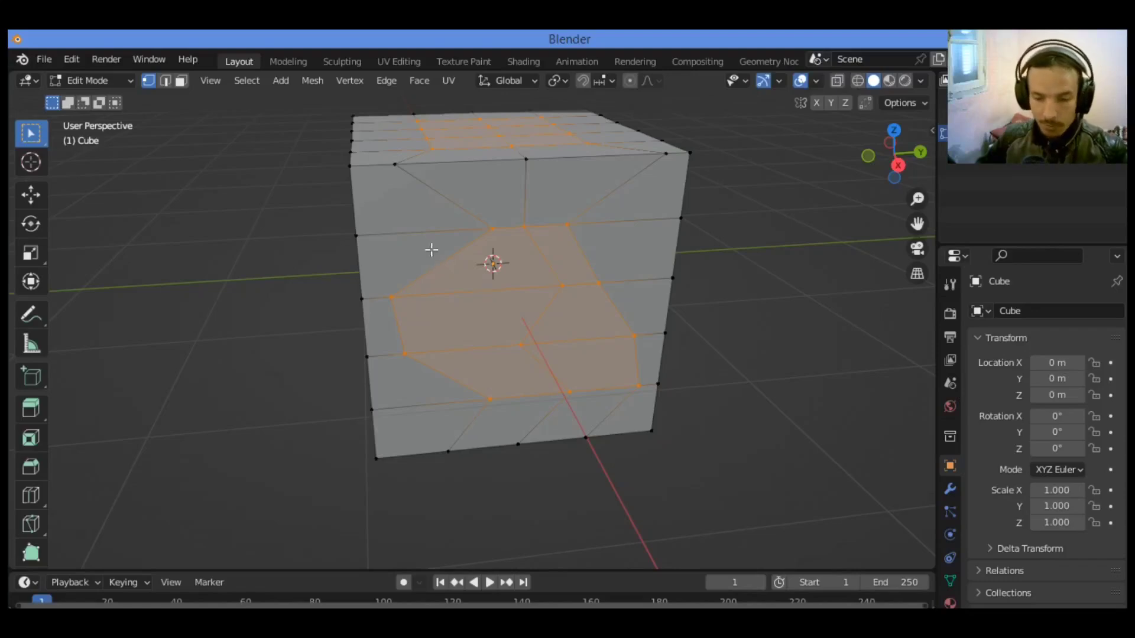
Run Set Flow on the front-face selection, try higher iterations, then settle on one iteration
{"action": "right_click", "coordinate": [392, 197]}
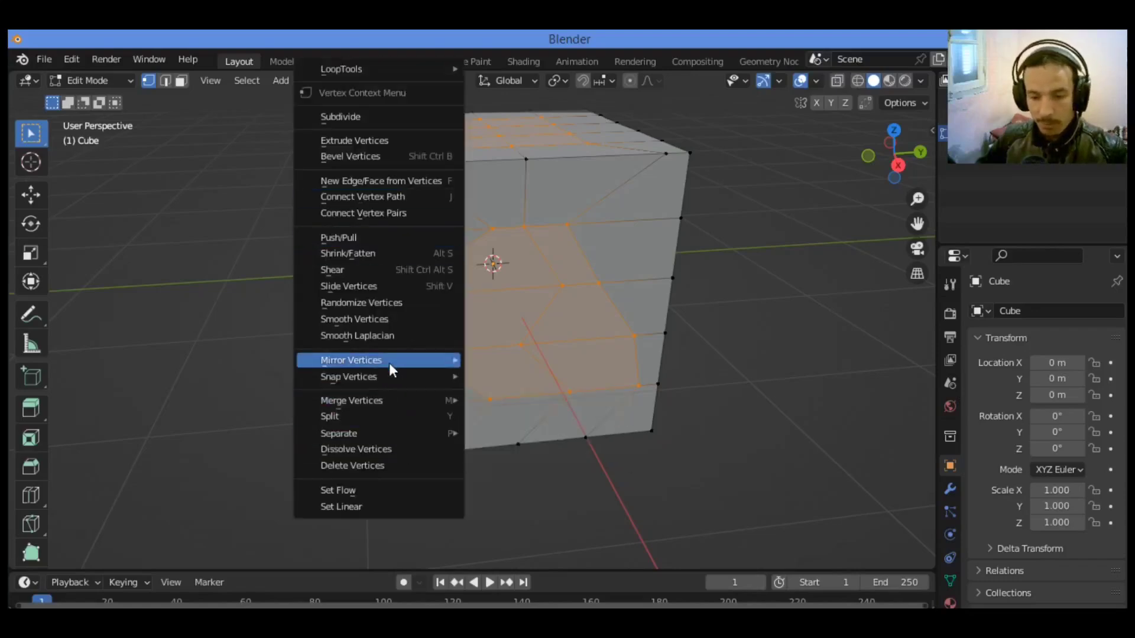
{"action": "left_click", "coordinate": [384, 501]}
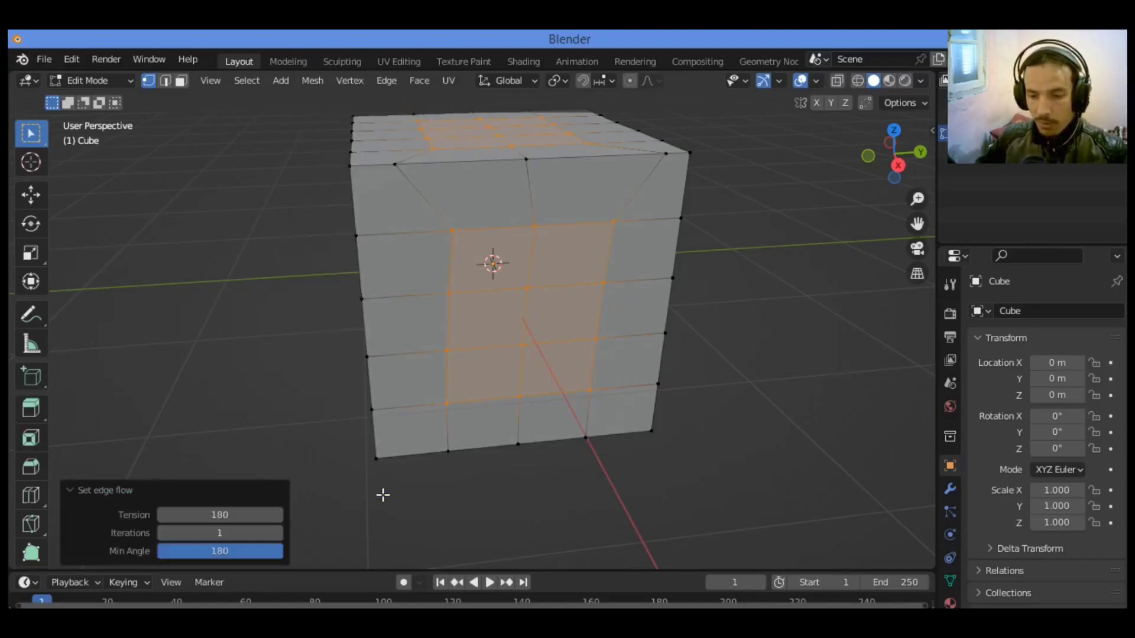
{"action": "mouse_move", "coordinate": [910, 160]}
{"action": "left_mouse_down"}
{"action": "mouse_move", "coordinate": [904, 171]}
{"action": "mouse_move", "coordinate": [910, 157]}
{"action": "left_mouse_up"}
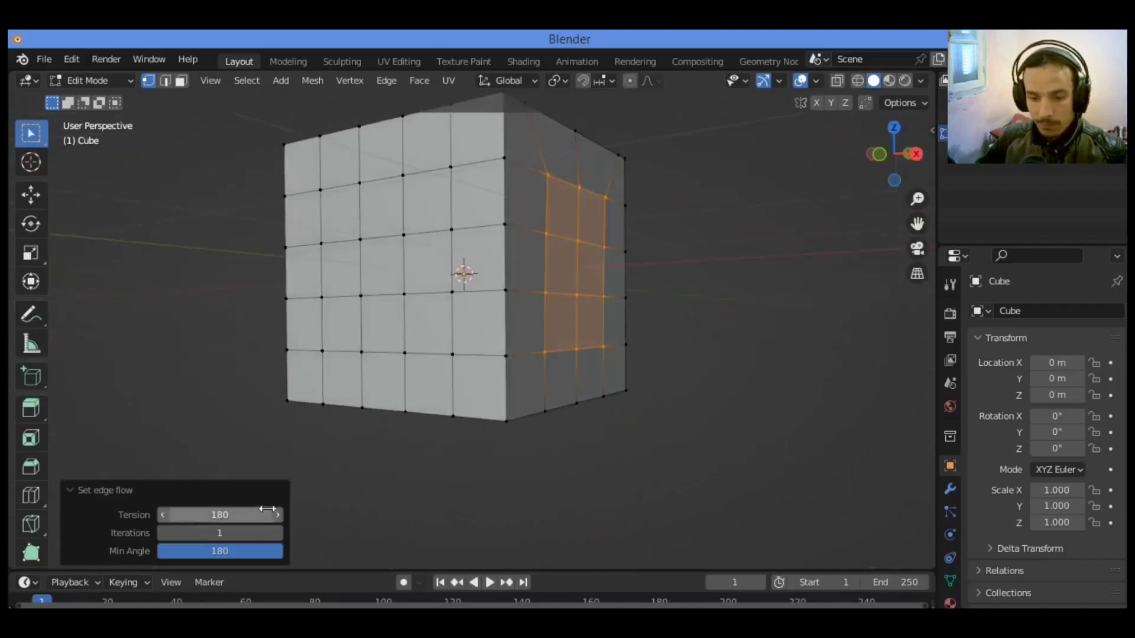
{"action": "mouse_move", "coordinate": [225, 532]}
{"action": "left_mouse_down"}
{"action": "mouse_move", "coordinate": [234, 532]}
{"action": "mouse_move", "coordinate": [197, 533]}
{"action": "left_mouse_up"}
{"action": "left_click", "coordinate": [235, 533]}
{"action": "type", "text": "0"}
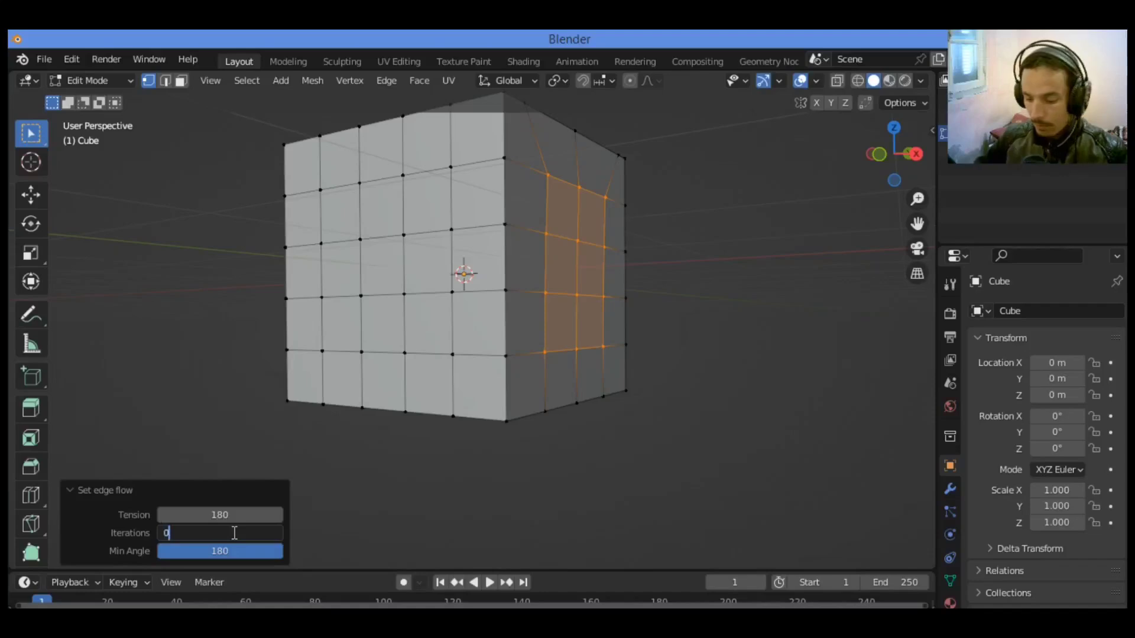
{"action": "key", "text": "Return"}
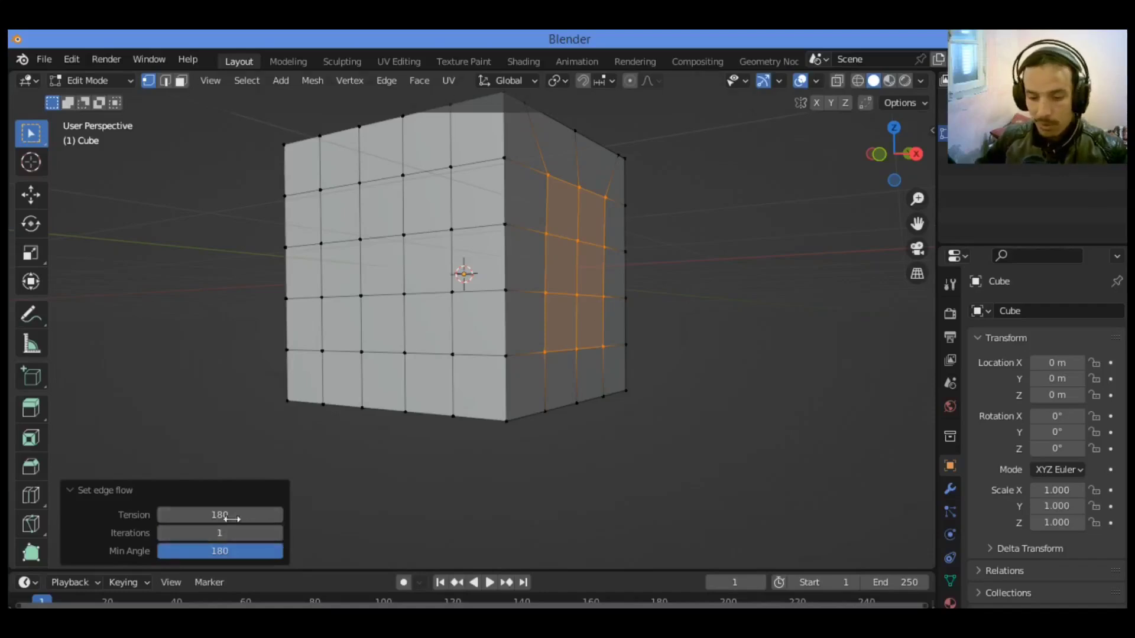
Raise the front face's edge-flow iterations to 3
{"action": "left_click", "coordinate": [916, 154]}
{"action": "left_click_drag", "start_coordinate": [915, 154], "coordinate": [904, 157]}
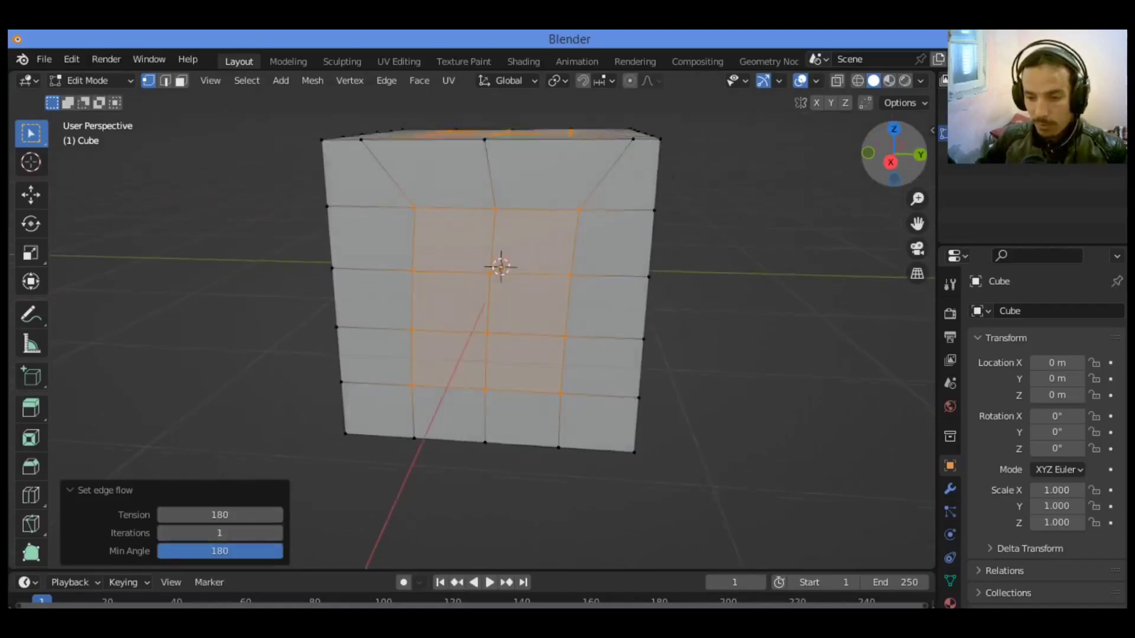
{"action": "left_click", "coordinate": [280, 534]}
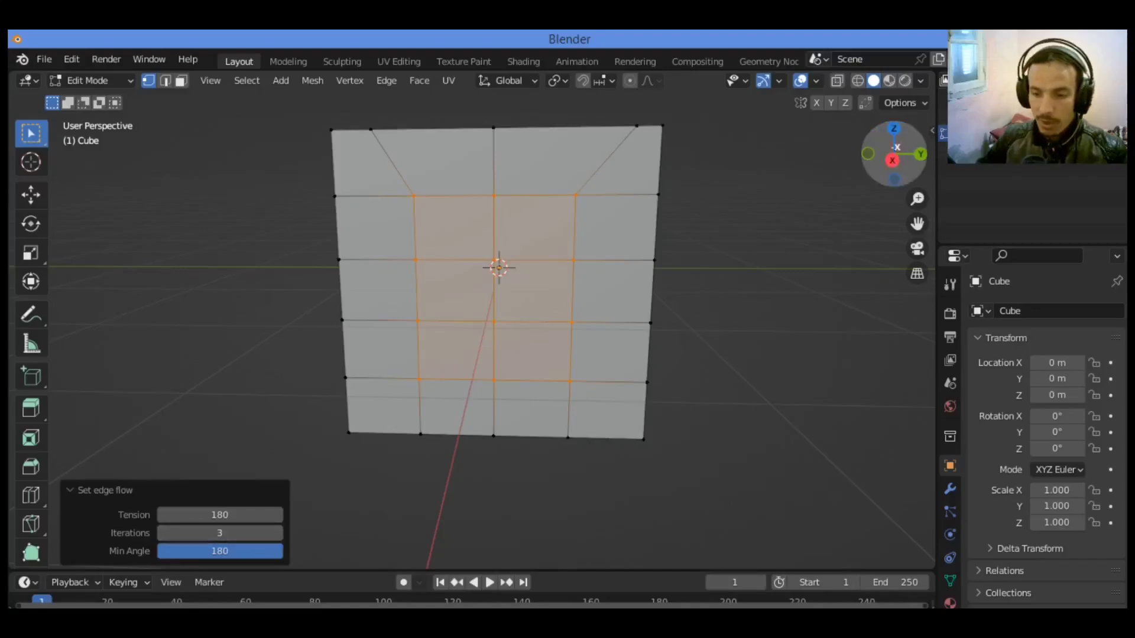
Select the edge loop along the cube's upper front edge
{"action": "left_click_drag", "start_coordinate": [905, 151], "coordinate": [758, 210]}
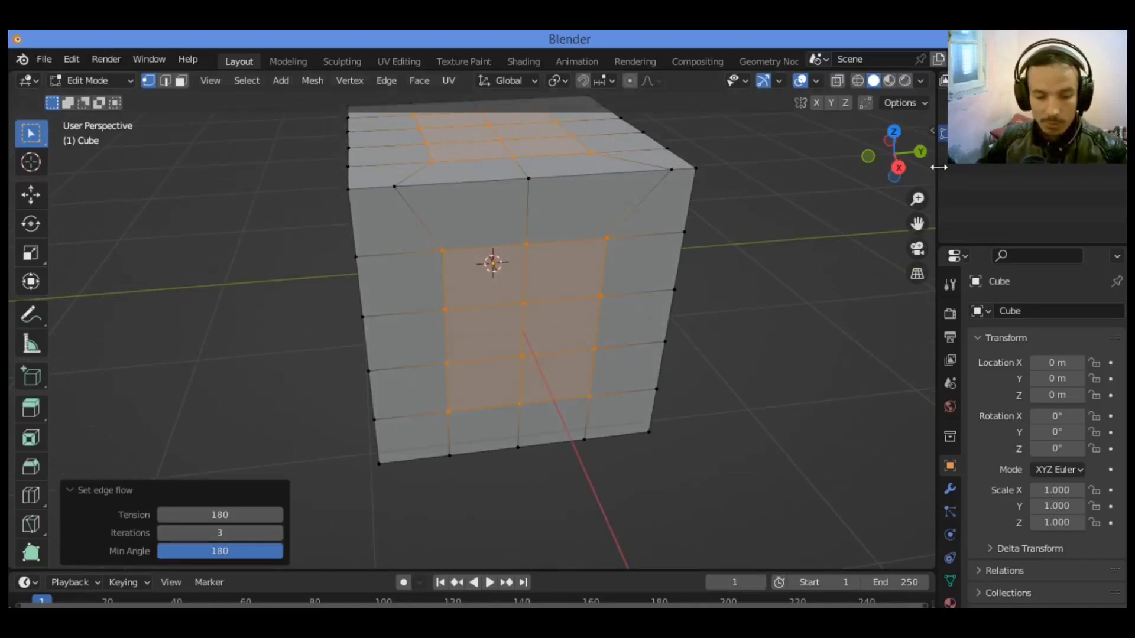
{"action": "mouse_move", "coordinate": [892, 157]}
{"action": "left_mouse_down"}
{"action": "mouse_move", "coordinate": [881, 169]}
{"action": "mouse_move", "coordinate": [886, 142]}
{"action": "mouse_move", "coordinate": [700, 248]}
{"action": "left_mouse_up"}
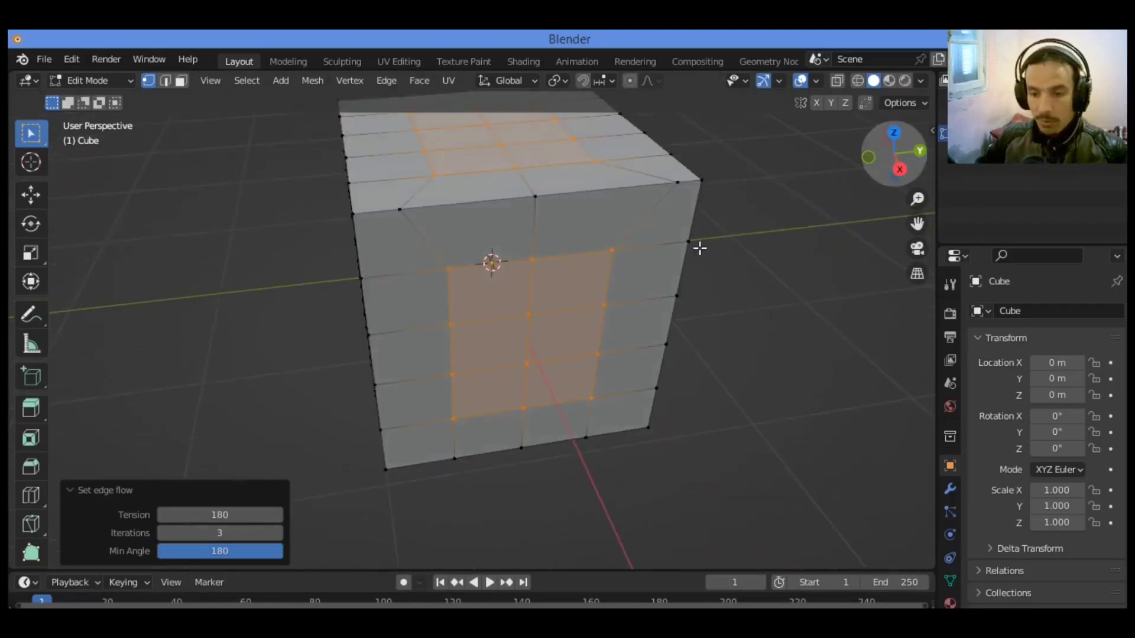
{"action": "left_click", "coordinate": [457, 204], "text": "alt"}
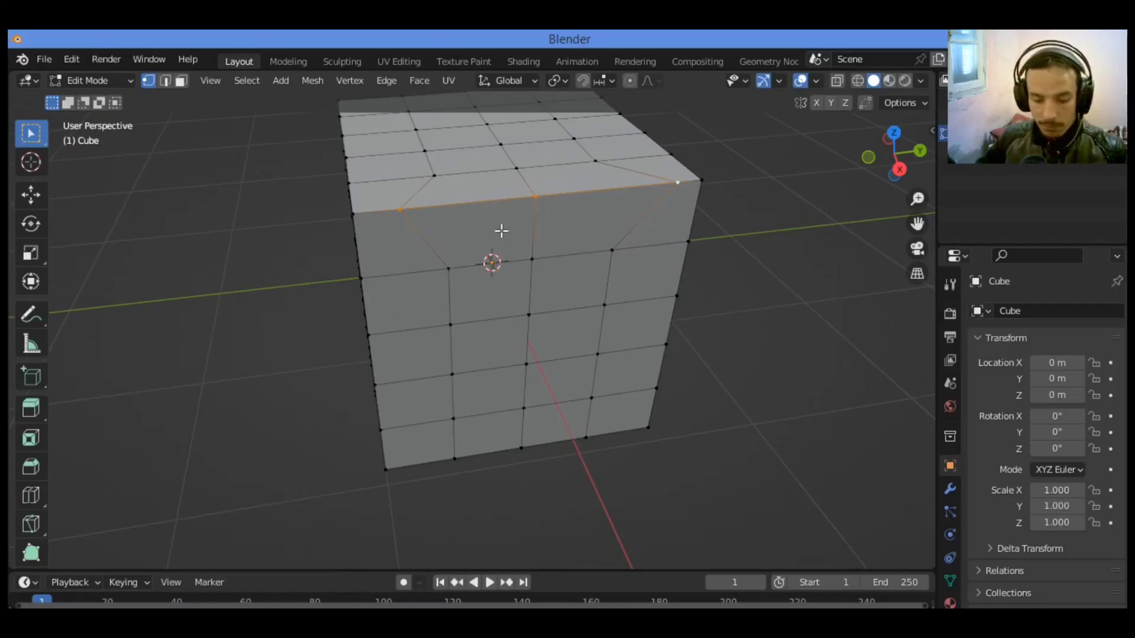
Run Set Flow on the upper front loop with minimum angle 0, 8 iterations and tension 500
{"action": "right_click", "coordinate": [440, 269]}
{"action": "left_click", "coordinate": [437, 492]}
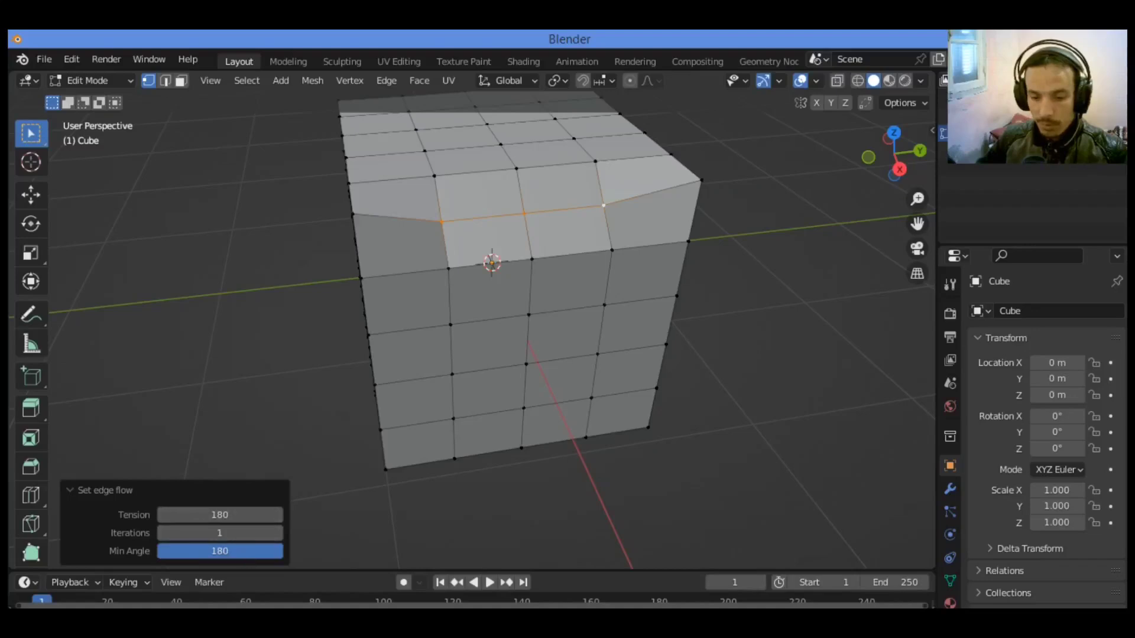
{"action": "left_click_drag", "start_coordinate": [172, 552], "coordinate": [69, 554]}
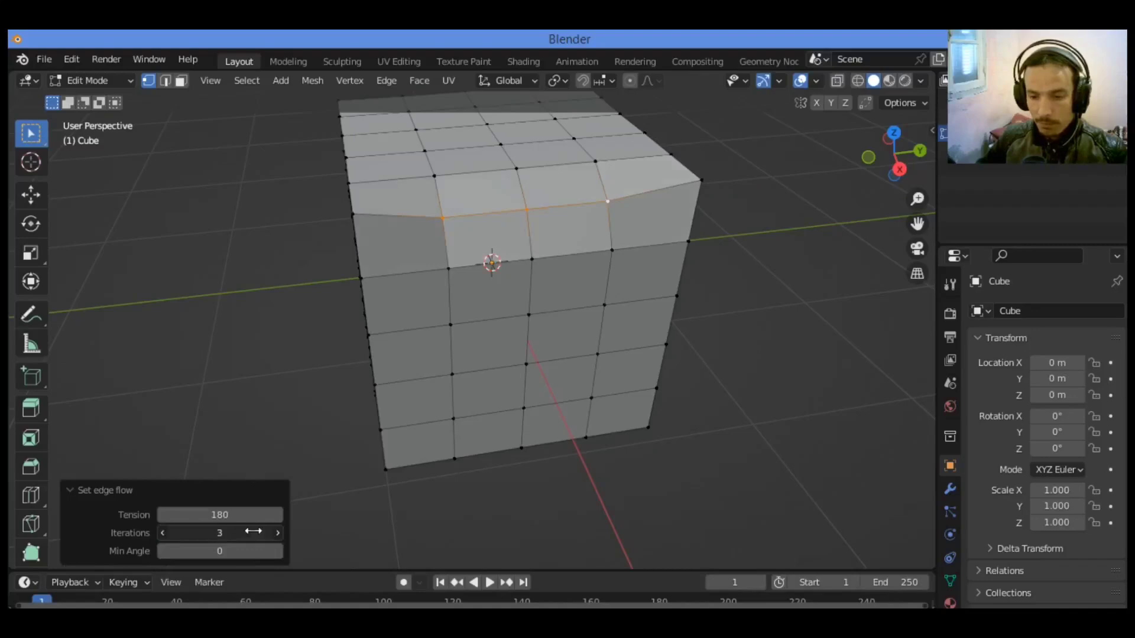
{"action": "scroll", "coordinate": [177, 533], "scroll_direction": "up", "scroll_amount": 2, "text": "ctrl"}
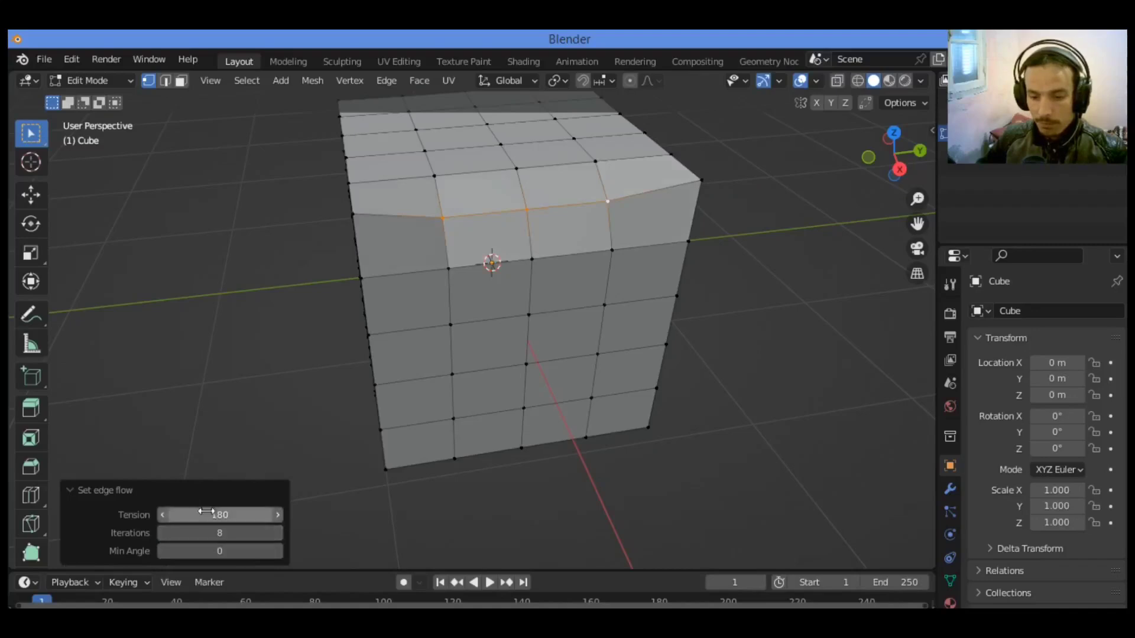
{"action": "scroll", "coordinate": [179, 517], "scroll_direction": "down", "scroll_amount": 3, "text": "ctrl"}
{"action": "left_click_drag", "start_coordinate": [179, 523], "coordinate": [406, 523]}
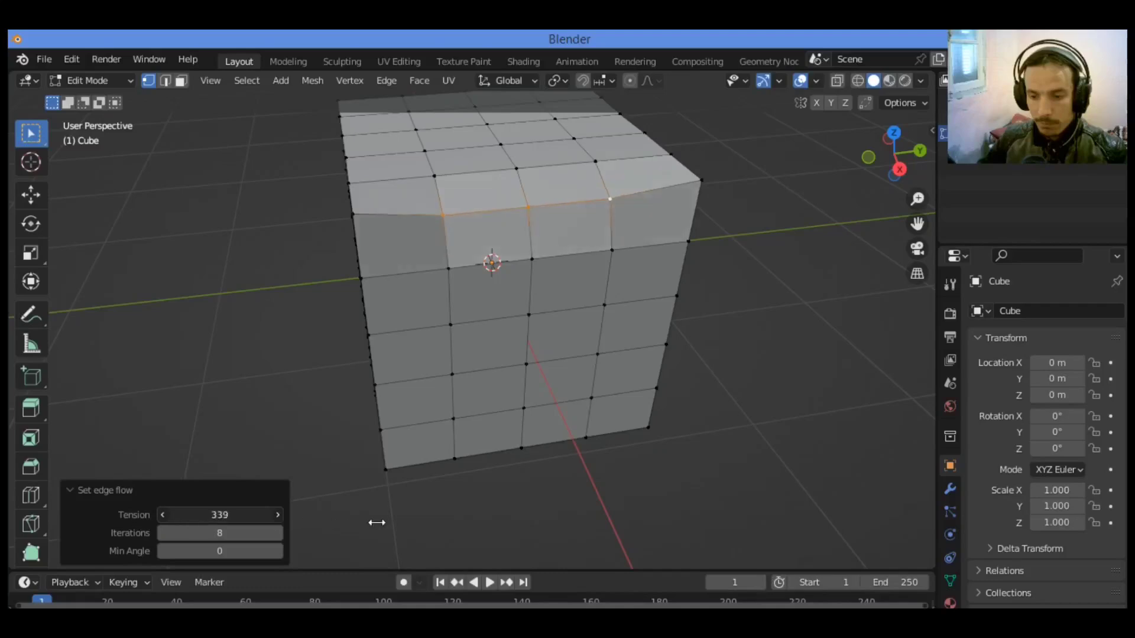
{"action": "left_click_drag", "start_coordinate": [171, 515], "coordinate": [384, 519]}
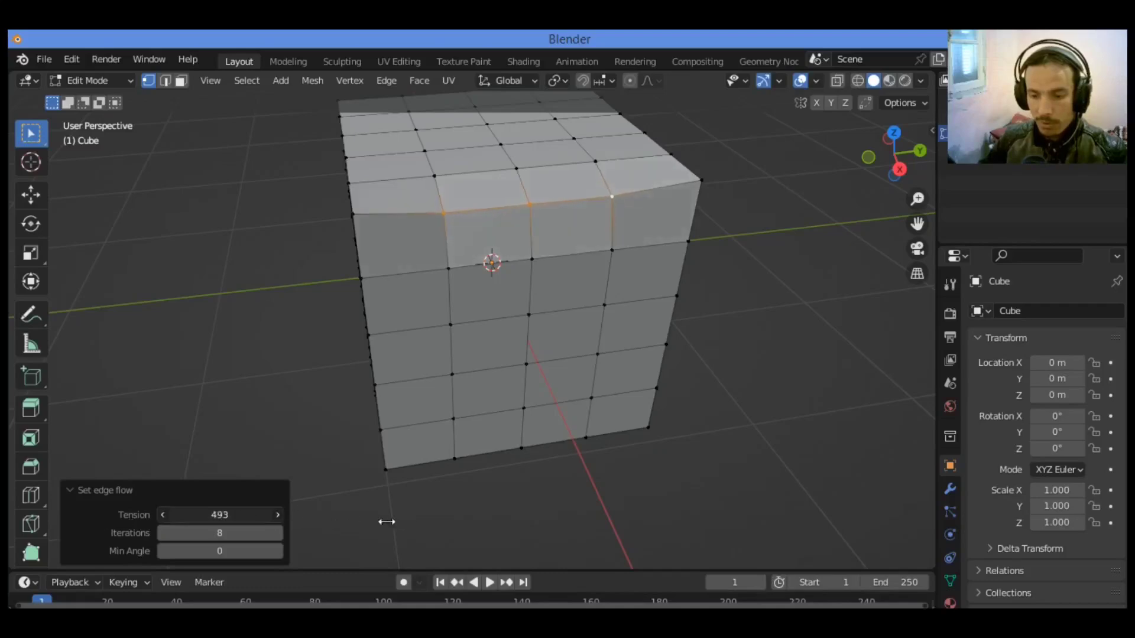
{"action": "mouse_move", "coordinate": [887, 185]}
{"action": "left_mouse_down"}
{"action": "mouse_move", "coordinate": [839, 189]}
{"action": "mouse_move", "coordinate": [866, 174]}
{"action": "left_mouse_up"}
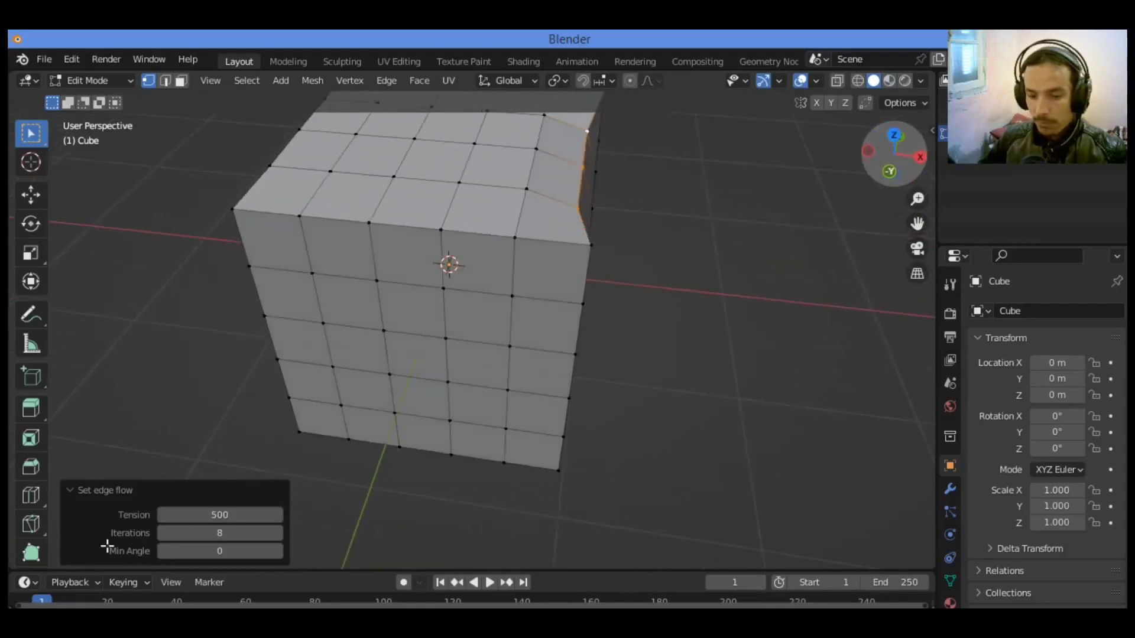
Try edge-flow tensions of 600 and then 50
{"action": "left_click", "coordinate": [220, 515]}
{"action": "type", "text": "6"}
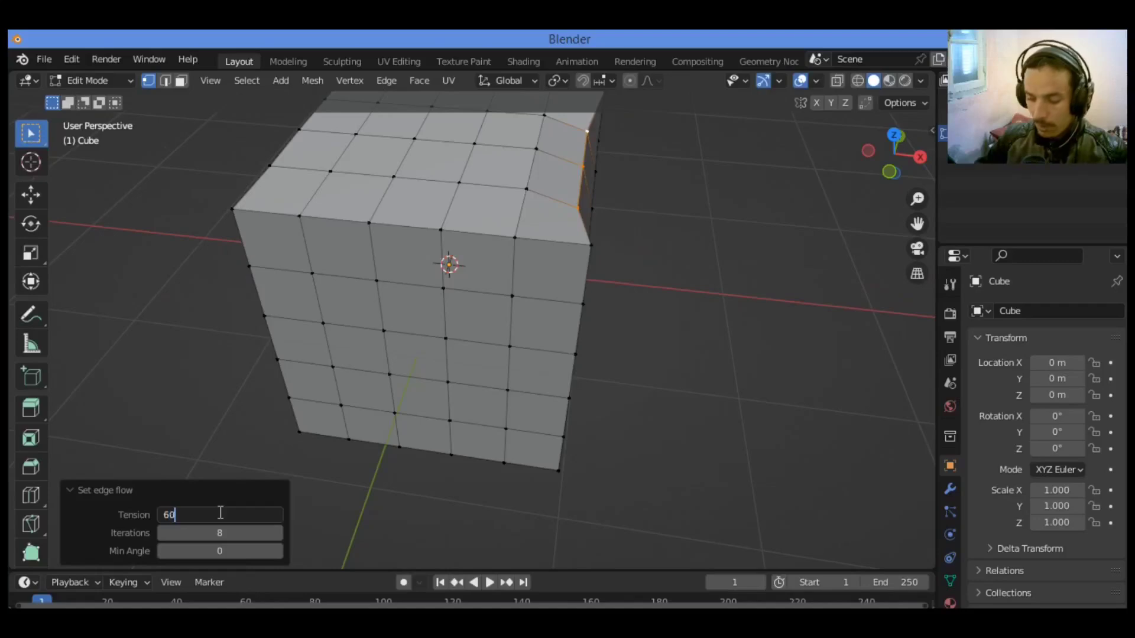
{"action": "key", "text": "Return"}
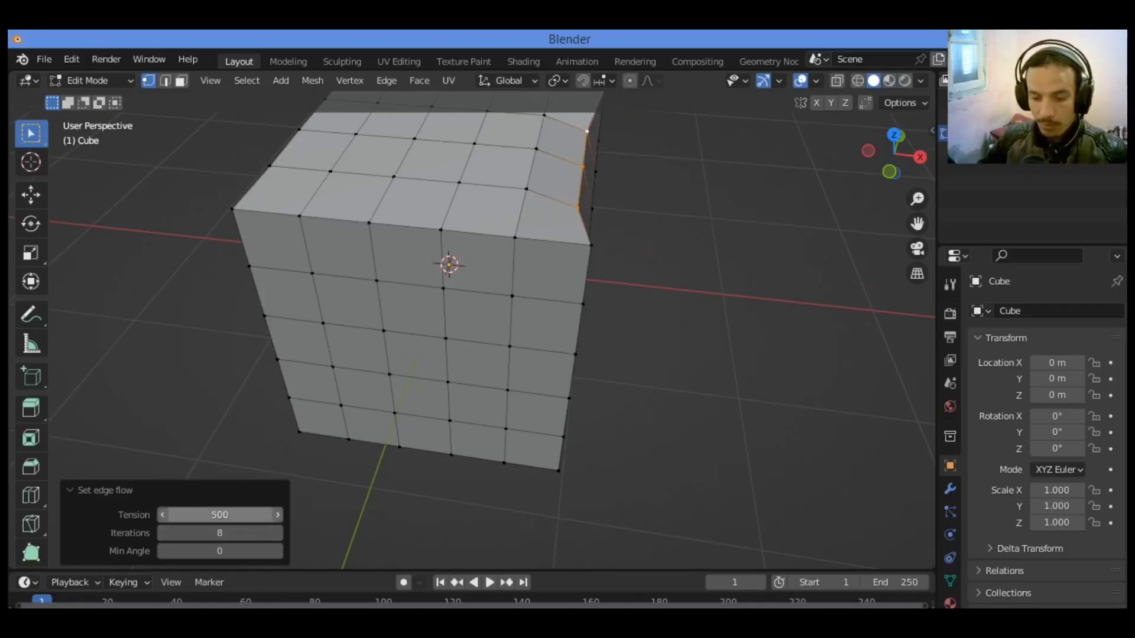
{"action": "left_click", "coordinate": [227, 513]}
{"action": "type", "text": "50"}
{"action": "key", "text": "Return"}
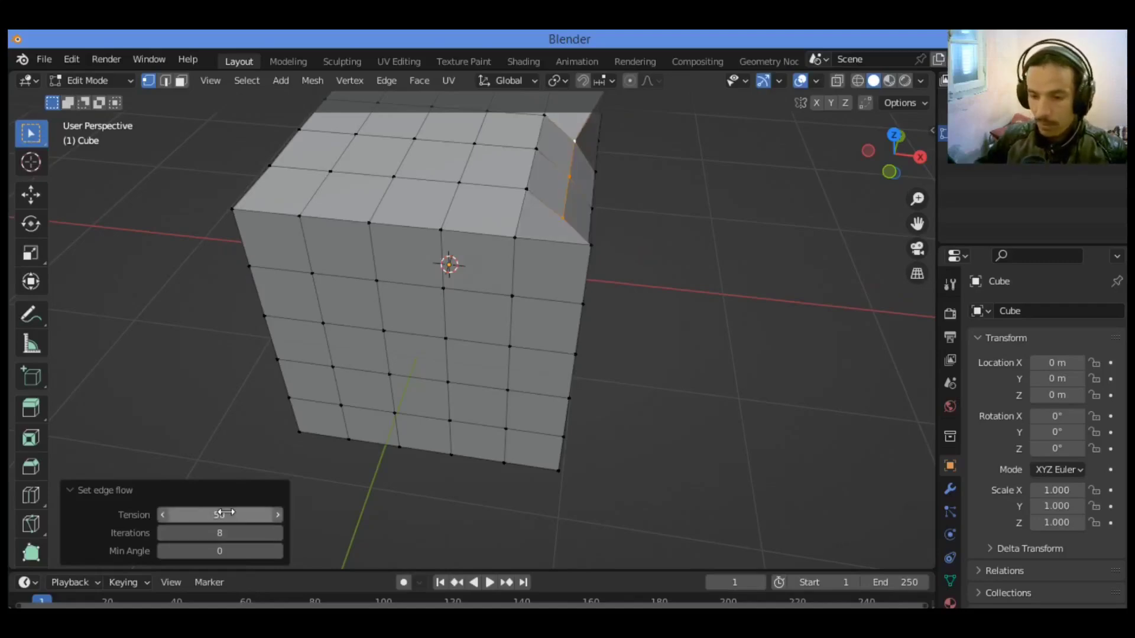
Set the tension to -50, then undo Set Flow so the cube corner is flat again
{"action": "left_click", "coordinate": [228, 512]}
{"action": "key", "text": "BackSpace"}
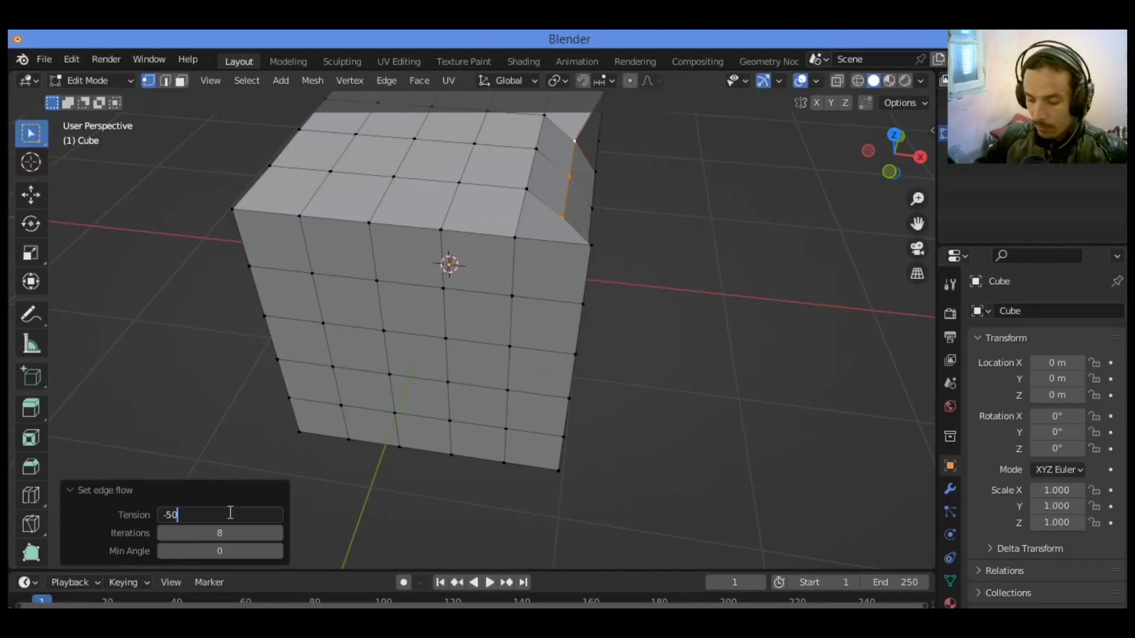
{"action": "key", "text": "Return"}
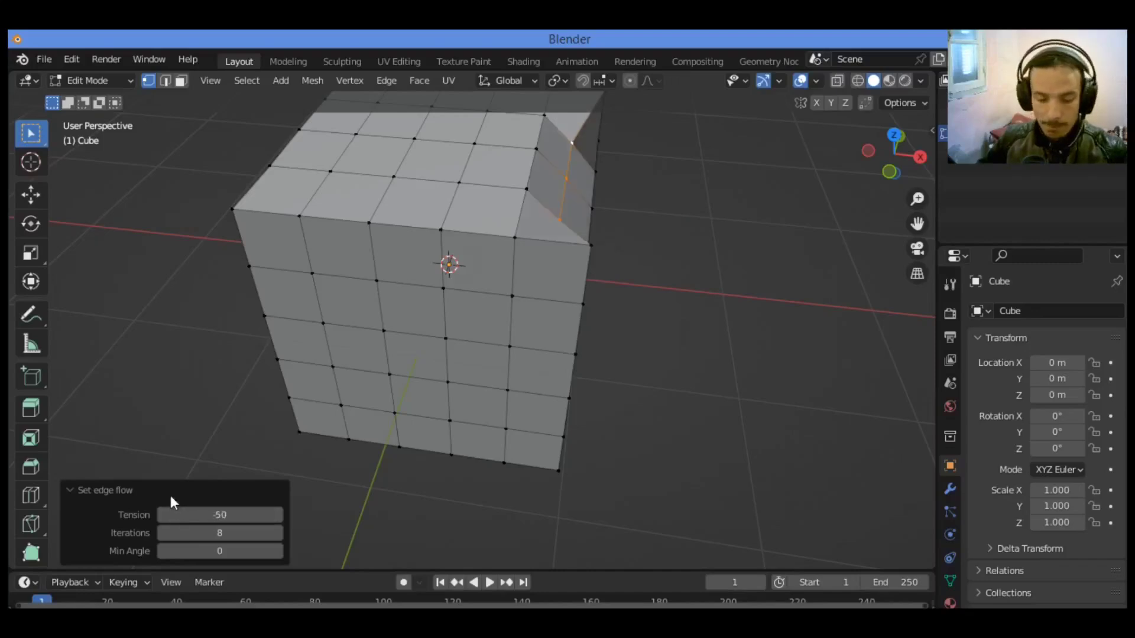
{"action": "key", "text": "ctrl+z"}
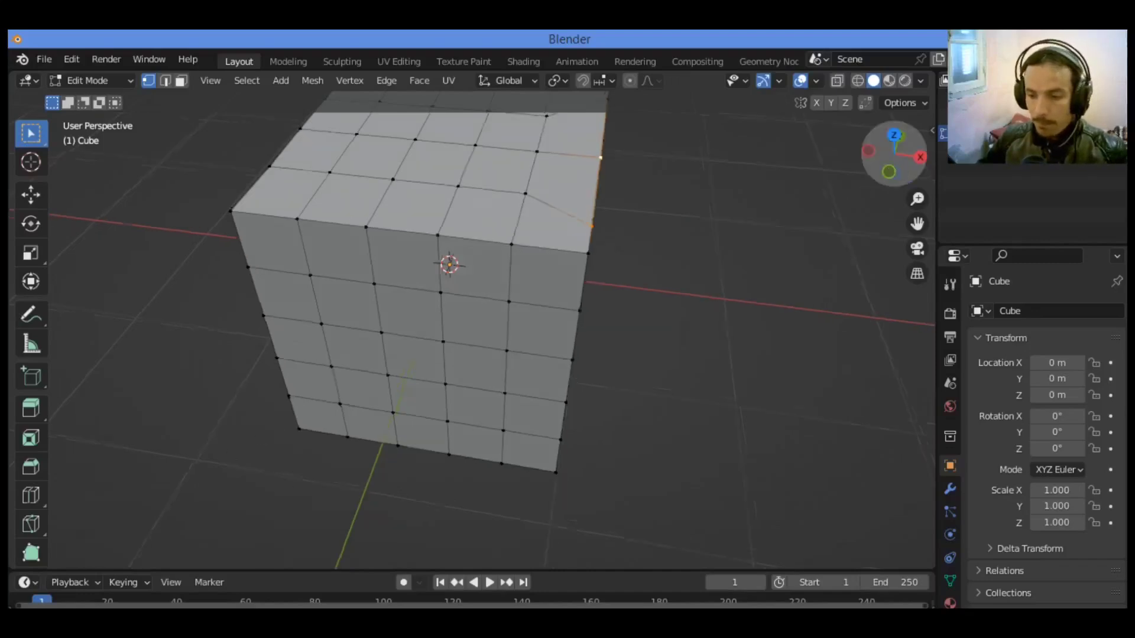
{"action": "left_click_drag", "start_coordinate": [886, 172], "coordinate": [707, 246]}
{"action": "left_click_drag", "start_coordinate": [909, 170], "coordinate": [875, 195]}
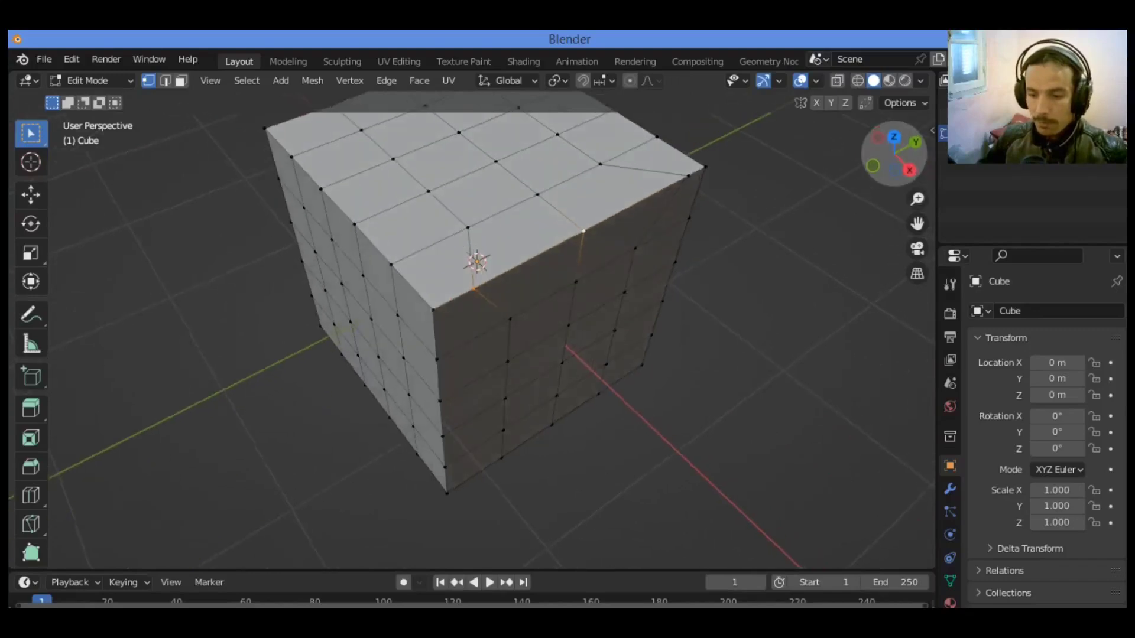
{"action": "middle_click_drag", "start_coordinate": [484, 344], "coordinate": [484, 345]}
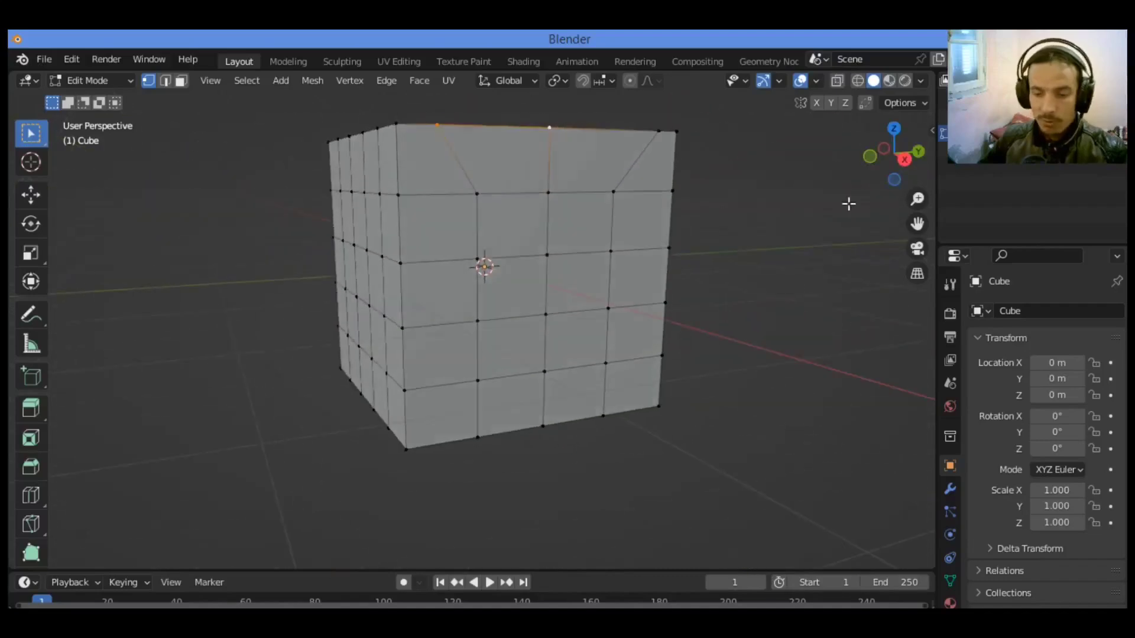
{"action": "left_click_drag", "start_coordinate": [883, 168], "coordinate": [772, 233]}
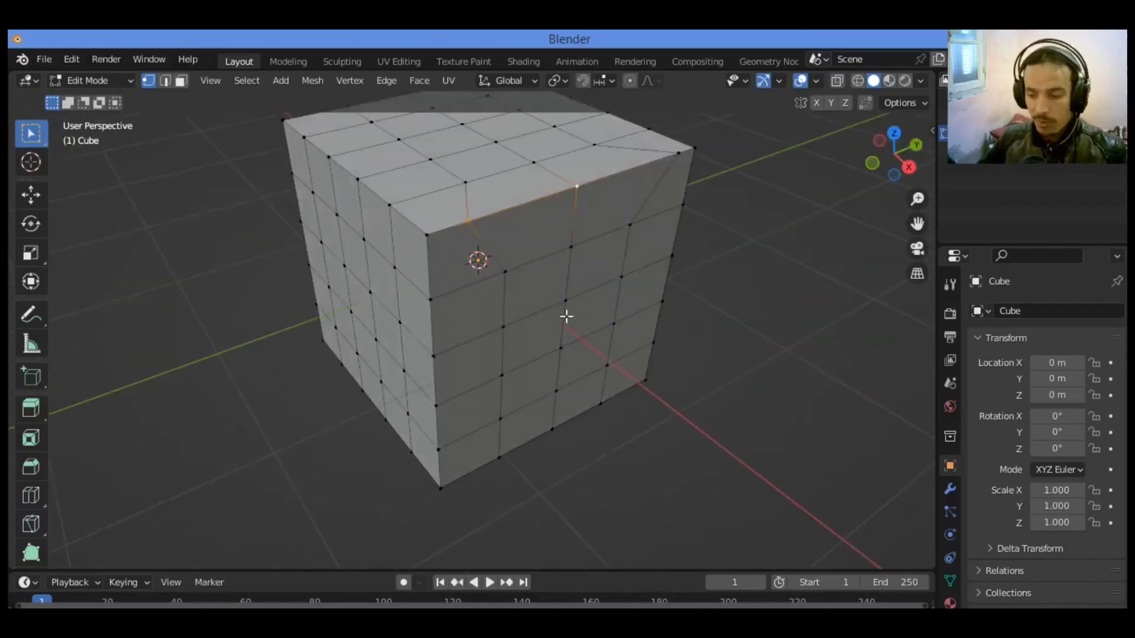
{"action": "scroll", "coordinate": [566, 316], "scroll_direction": "down", "scroll_amount": 3}
{"action": "scroll", "coordinate": [608, 330], "scroll_direction": "down", "scroll_amount": 2}
{"action": "left_click_drag", "start_coordinate": [893, 155], "coordinate": [783, 165]}
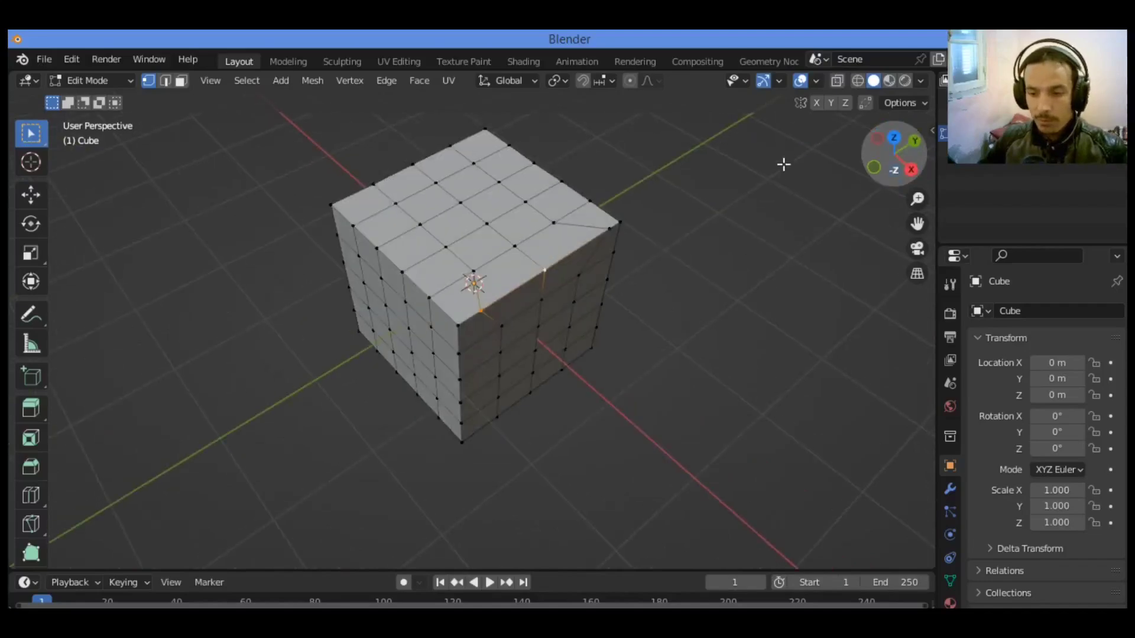
{"action": "left_click_drag", "start_coordinate": [891, 172], "coordinate": [675, 271]}
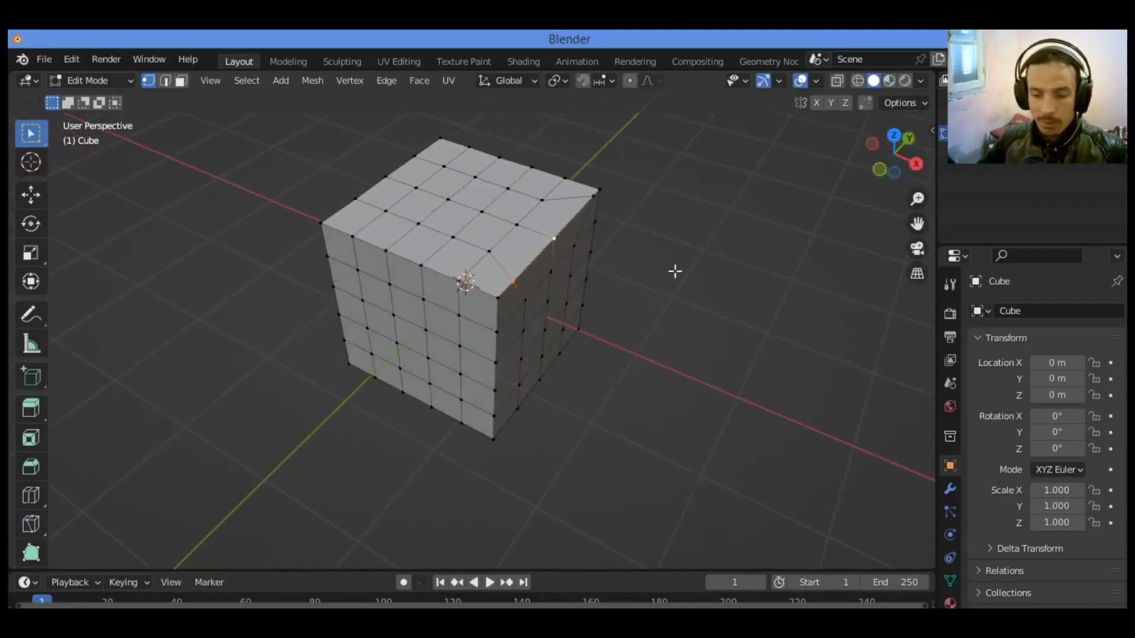